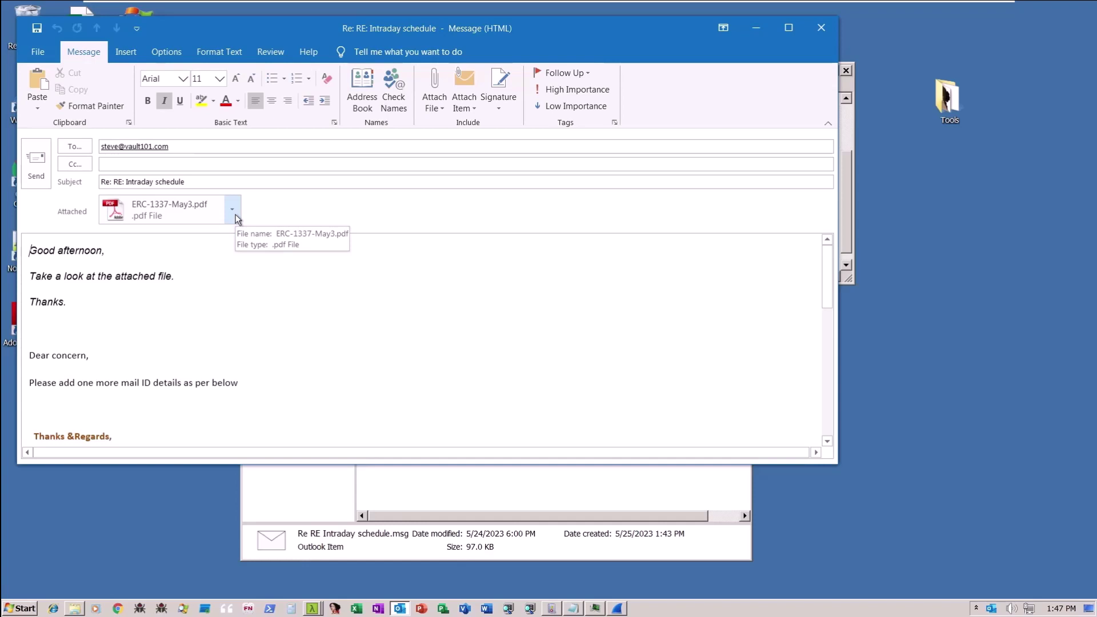
Step: Open the ERC-1337-May3.pdf attachment in Adobe Reader from its attachment menu
left_click(235, 214)
left_click(210, 236)
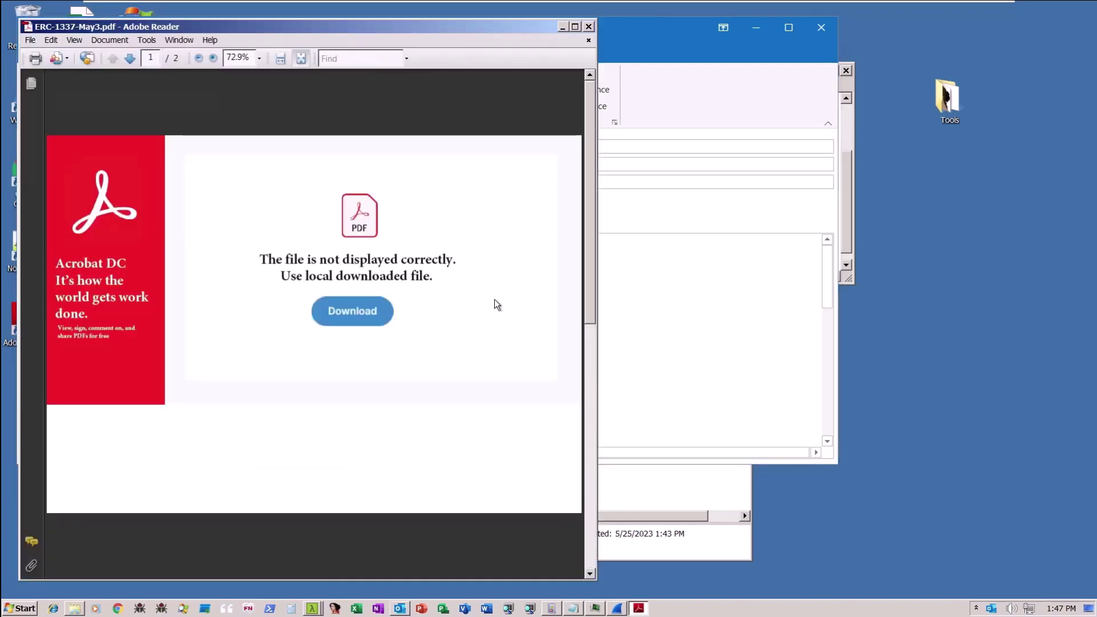
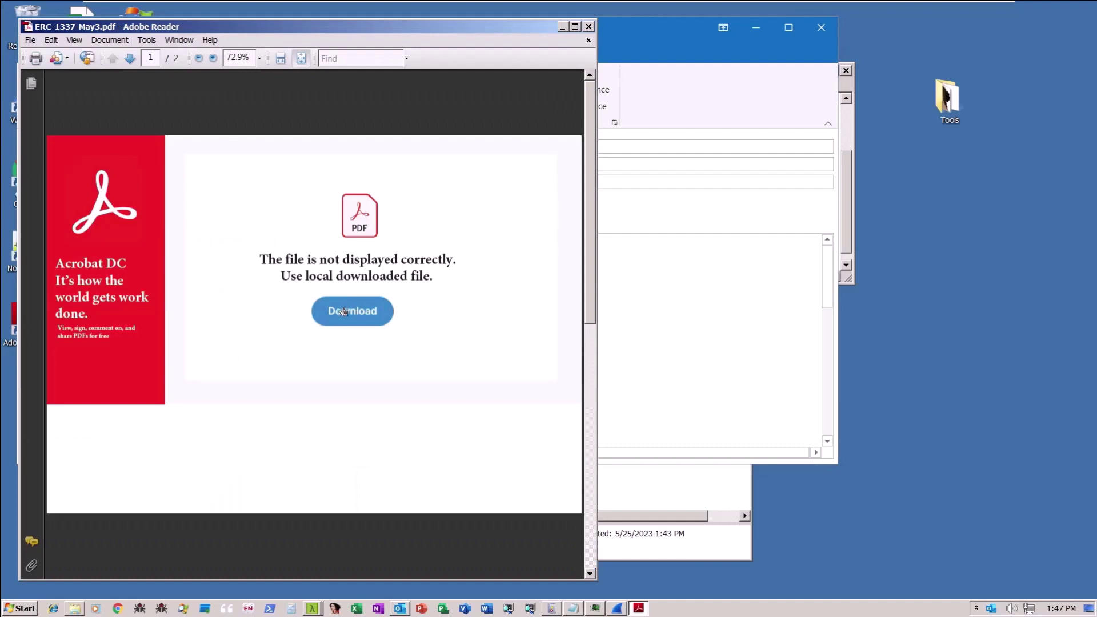
Step: Follow the PDF's Download link and allow it, opening the kaiessentials.com .zip address in Chrome
left_click(344, 312)
left_click(315, 346)
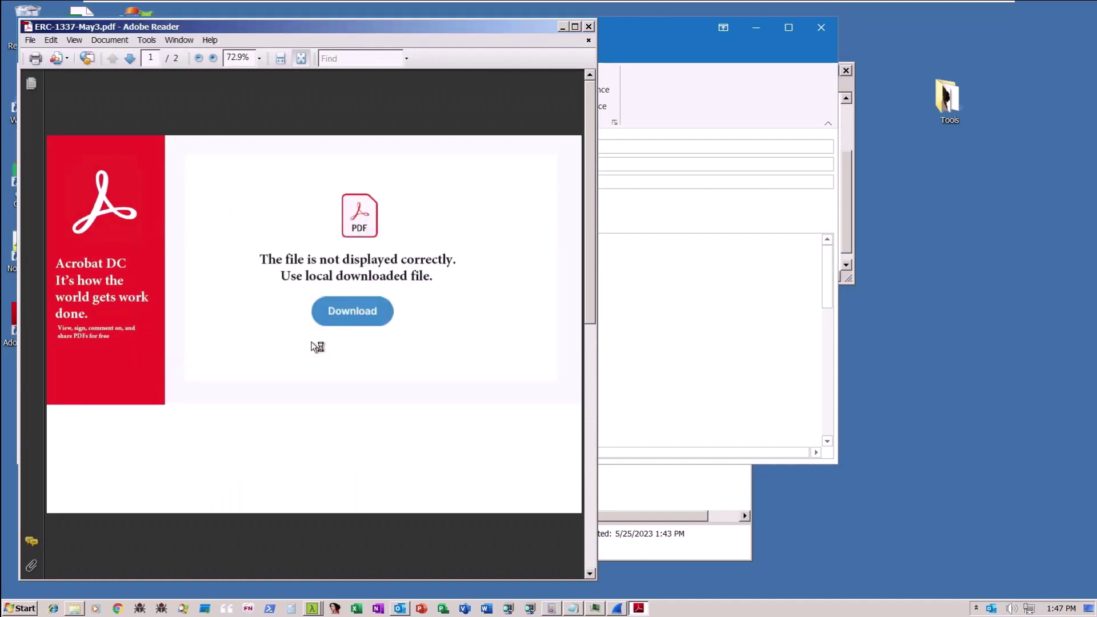
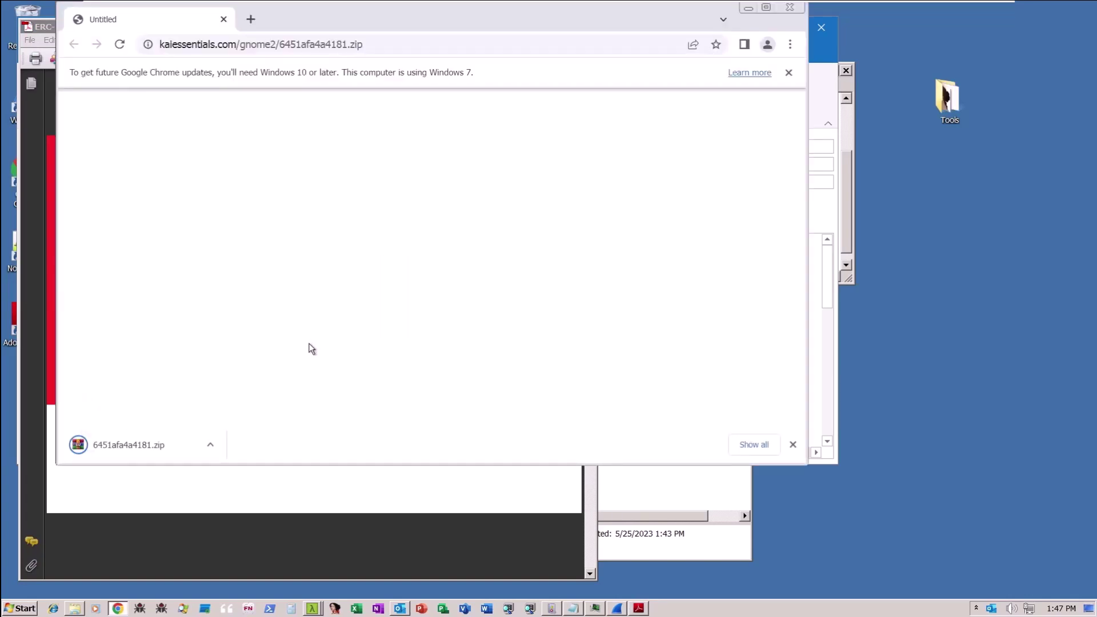
Step: Reveal the downloaded 6451afa4a4181.zip in the Windows Downloads folder
left_click(210, 444)
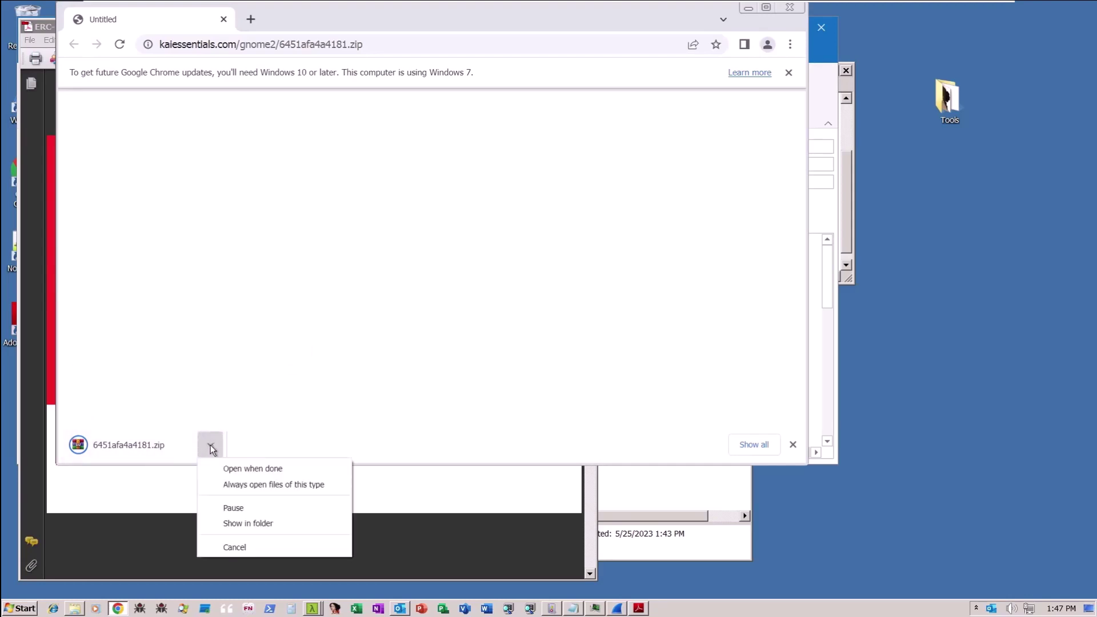
left_click(254, 524)
left_click(431, 269)
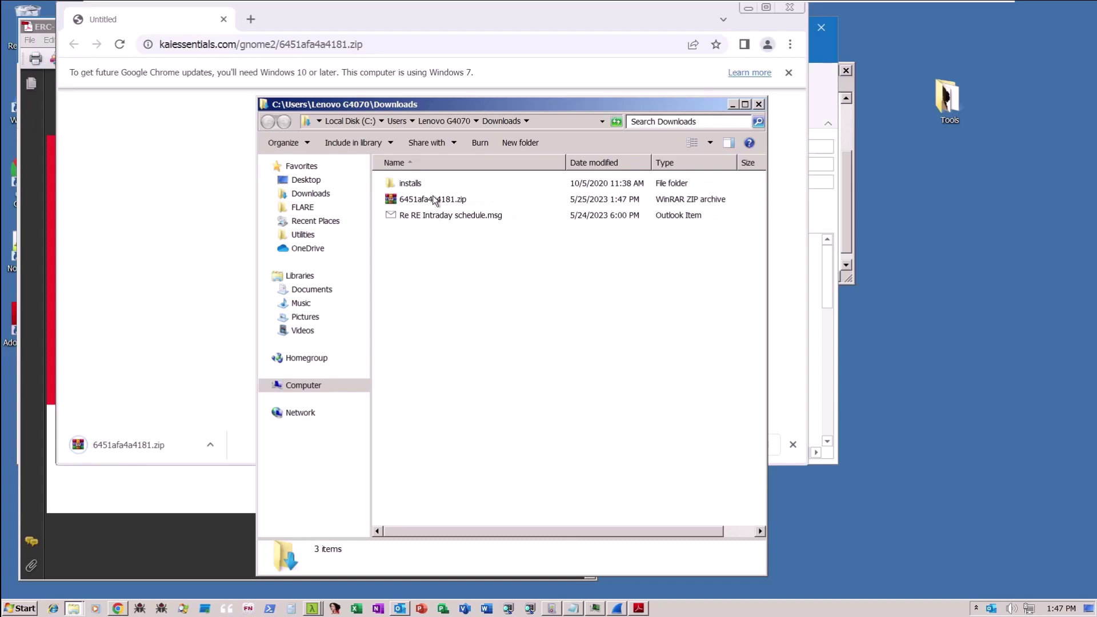
Step: Open 6451afa4a4181.zip in WinRAR and select the 41,394-byte ERC_F913_May3.wsf script
double_click(433, 196)
left_click(91, 156)
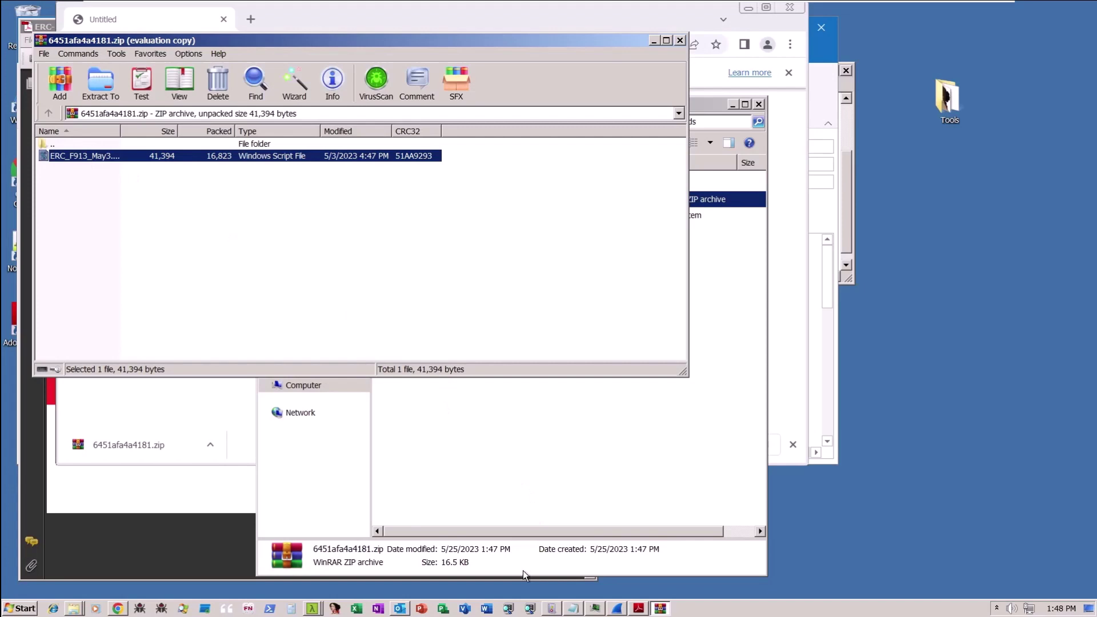
Step: Select wscript.exe (PID 244) under WinRAR.exe in Process Hacker to read its command line
left_click(596, 609)
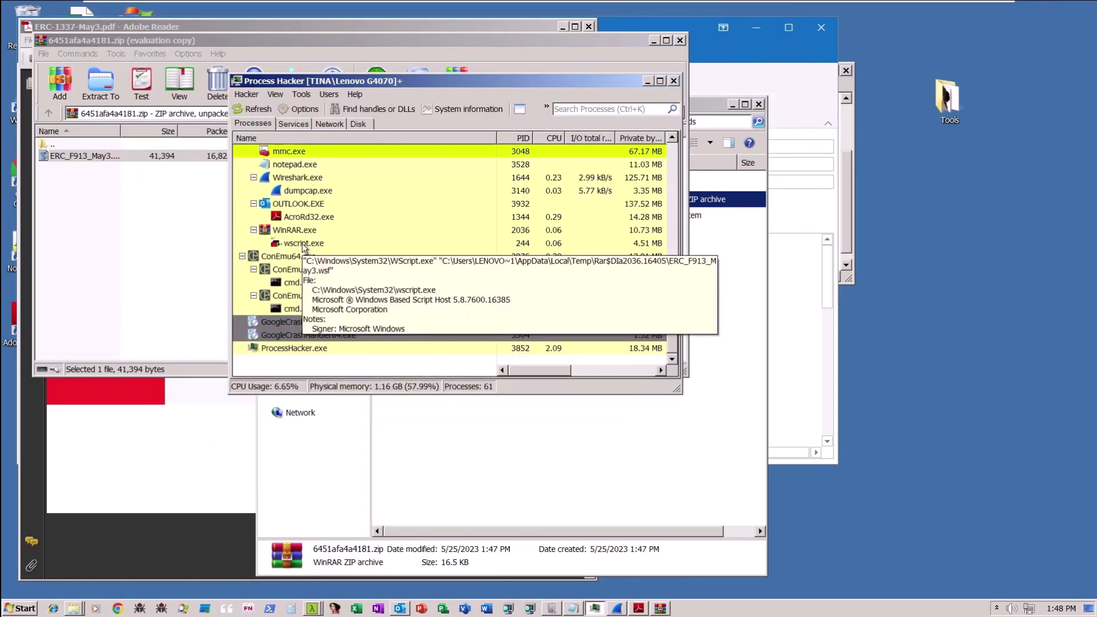
left_click(304, 245)
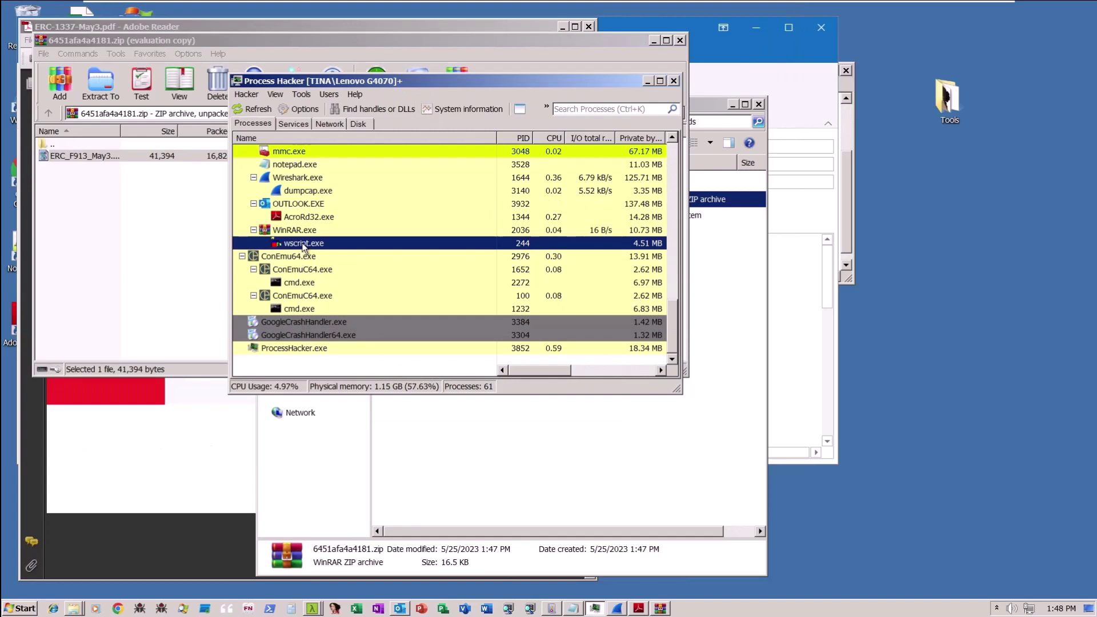
mouse_move(305, 245)
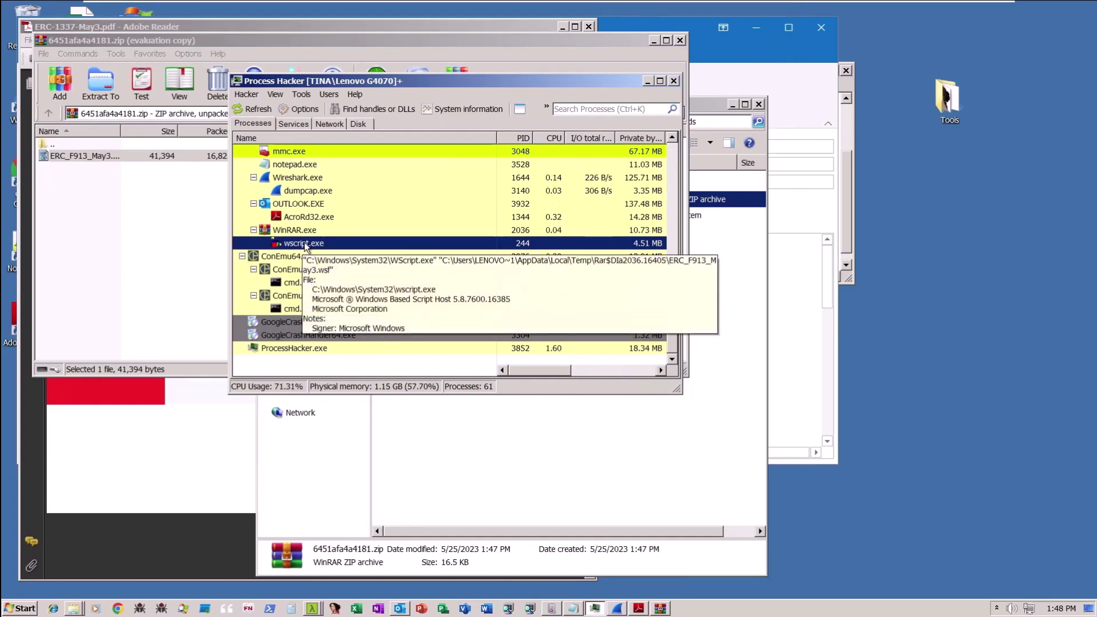
Step: Switch to the http-filtered Wireshark capture and inspect packet 19065 among the asc0ZnSw8AoUd2.dat requests
mouse_move(401, 257)
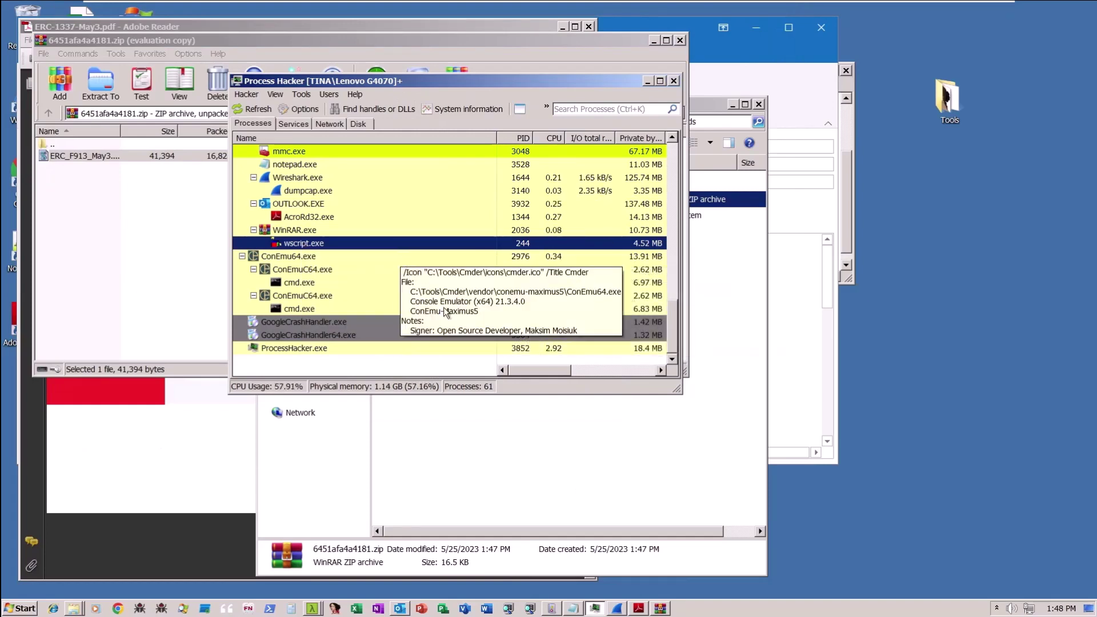
left_click(617, 608)
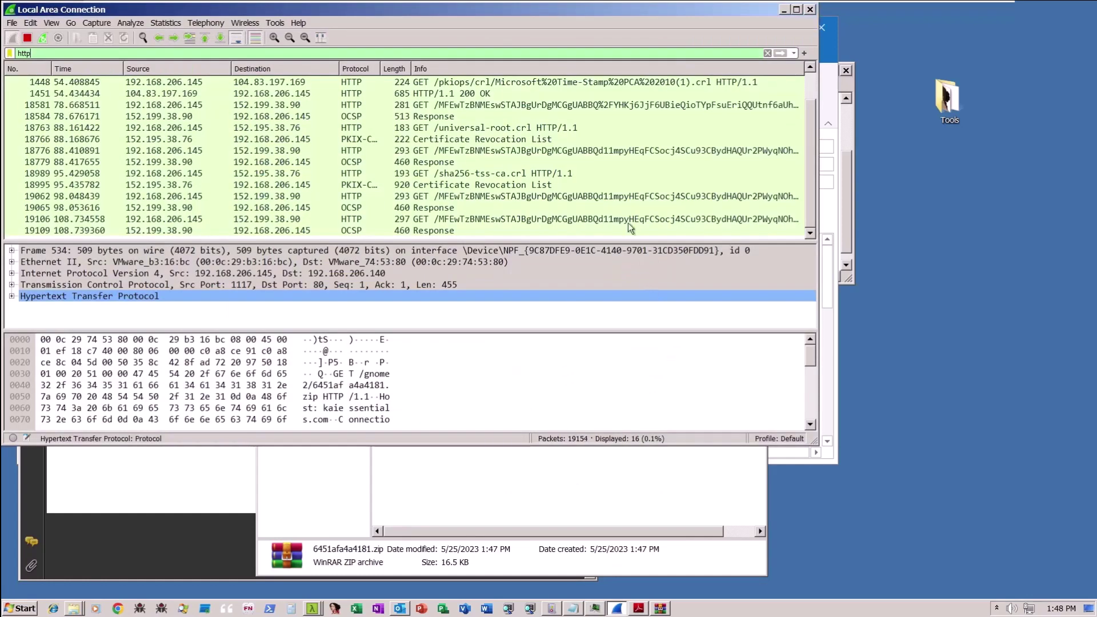
left_click(625, 208)
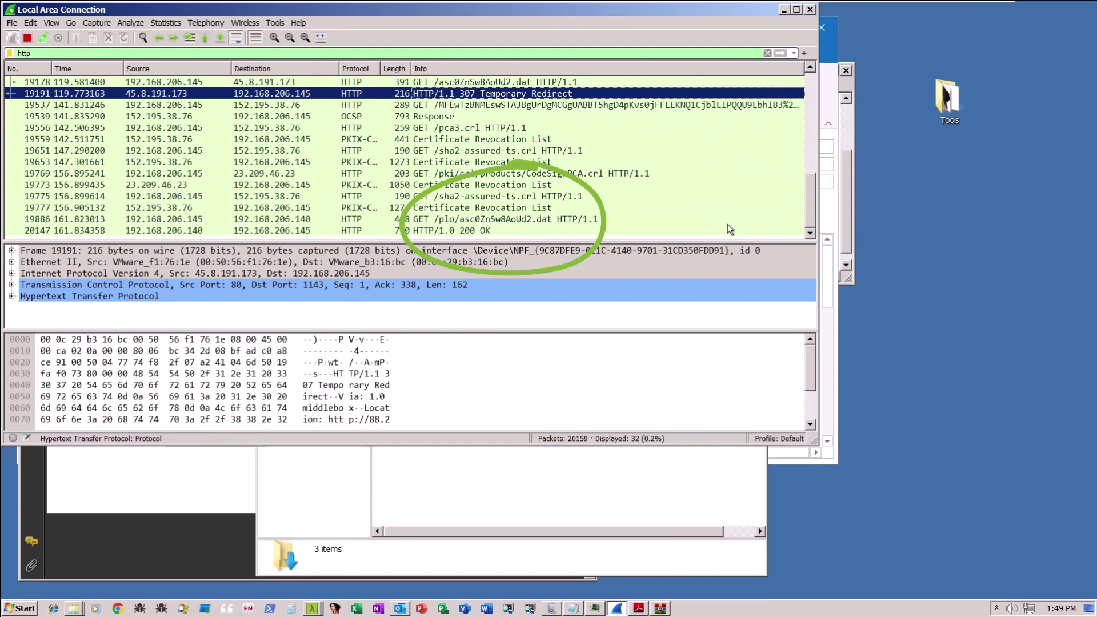
Step: Locate wermgr.exe in the Process Hacker list and open its properties
left_click(595, 608)
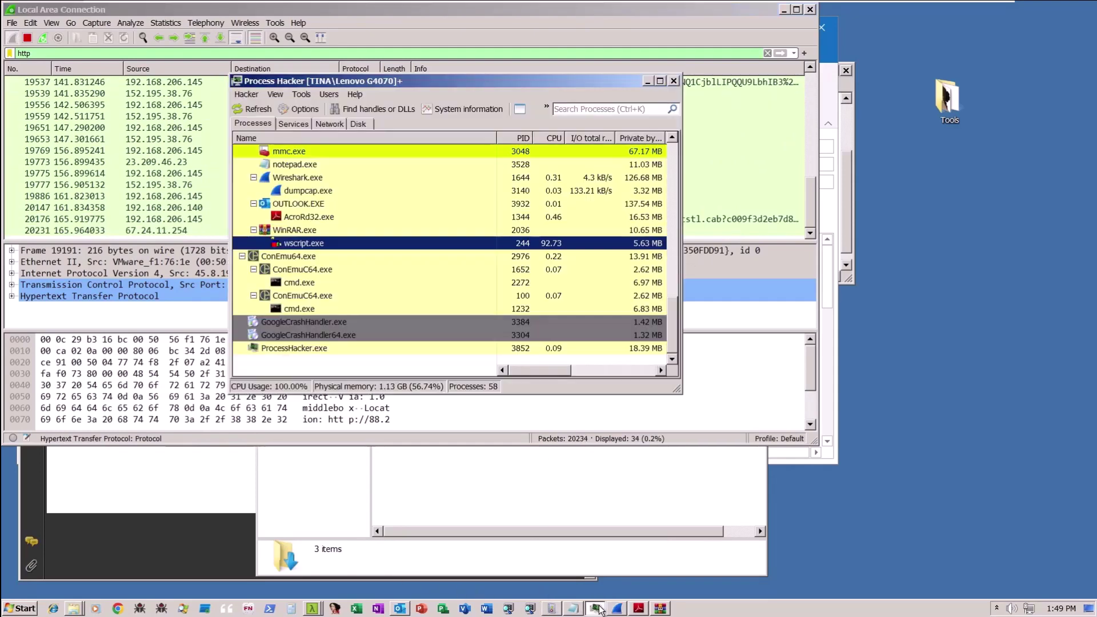
scroll(371, 257, "up", 10)
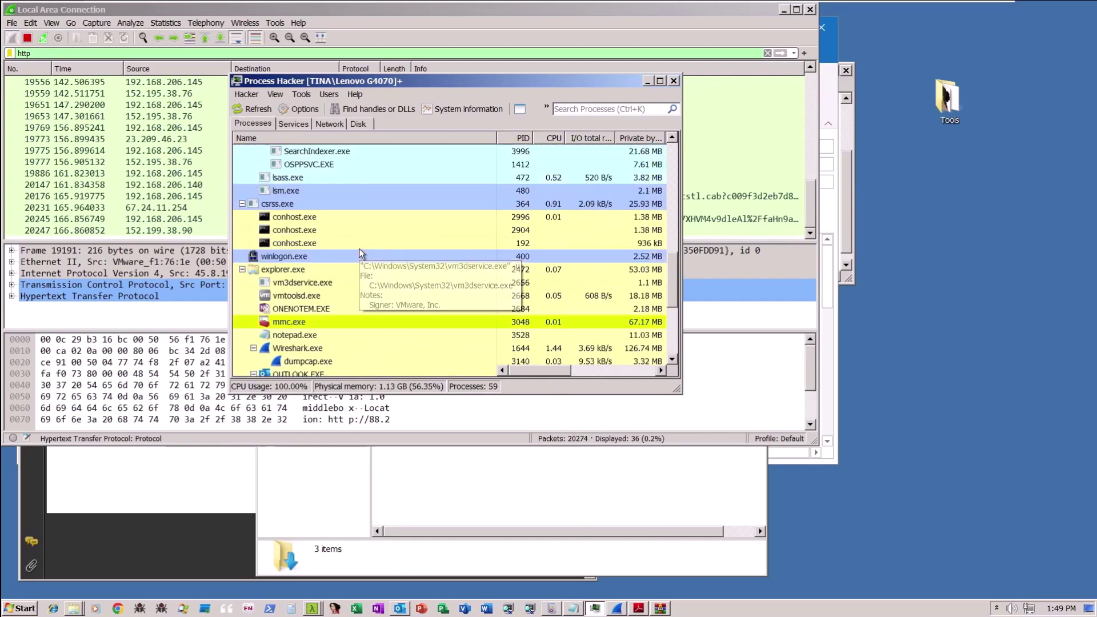
scroll(364, 254, "down", 2)
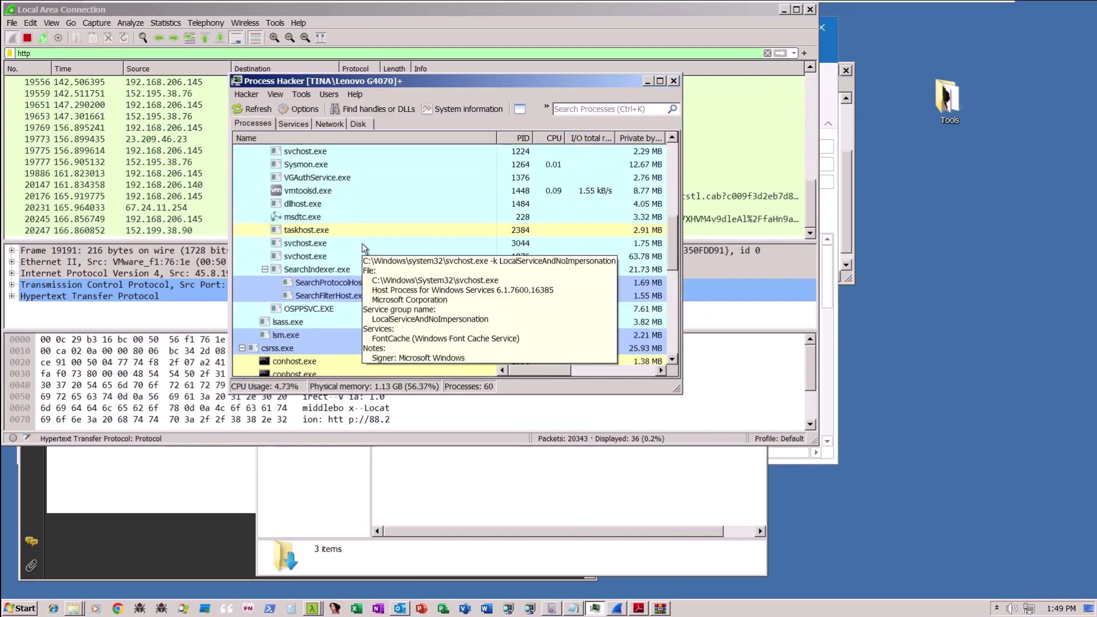
scroll(363, 248, "down", 1)
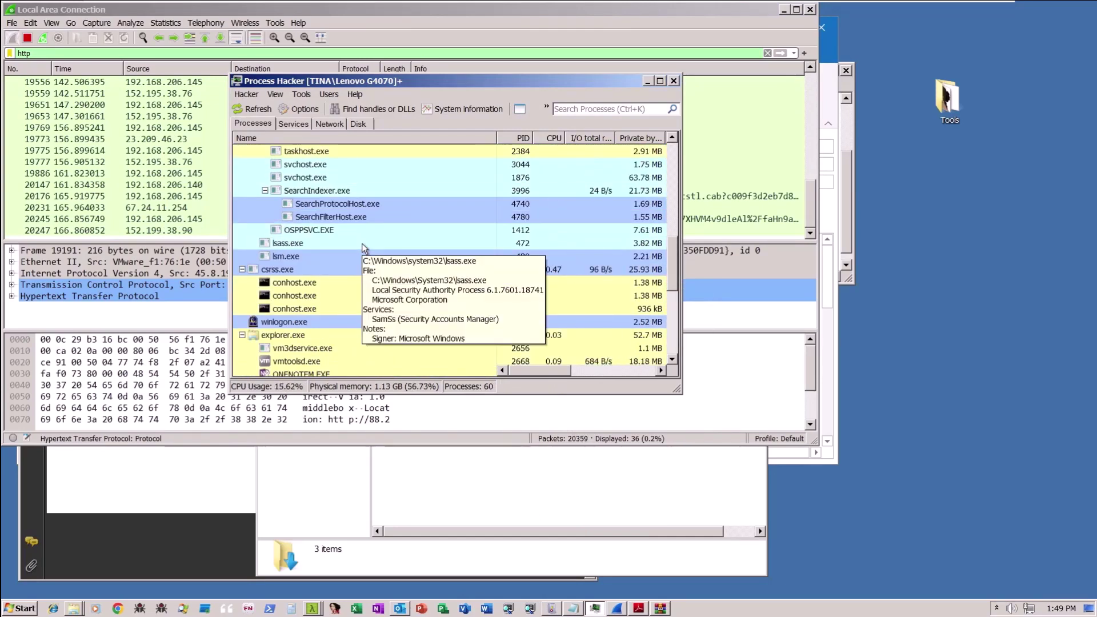
scroll(364, 249, "down", 4)
scroll(363, 248, "down", 2)
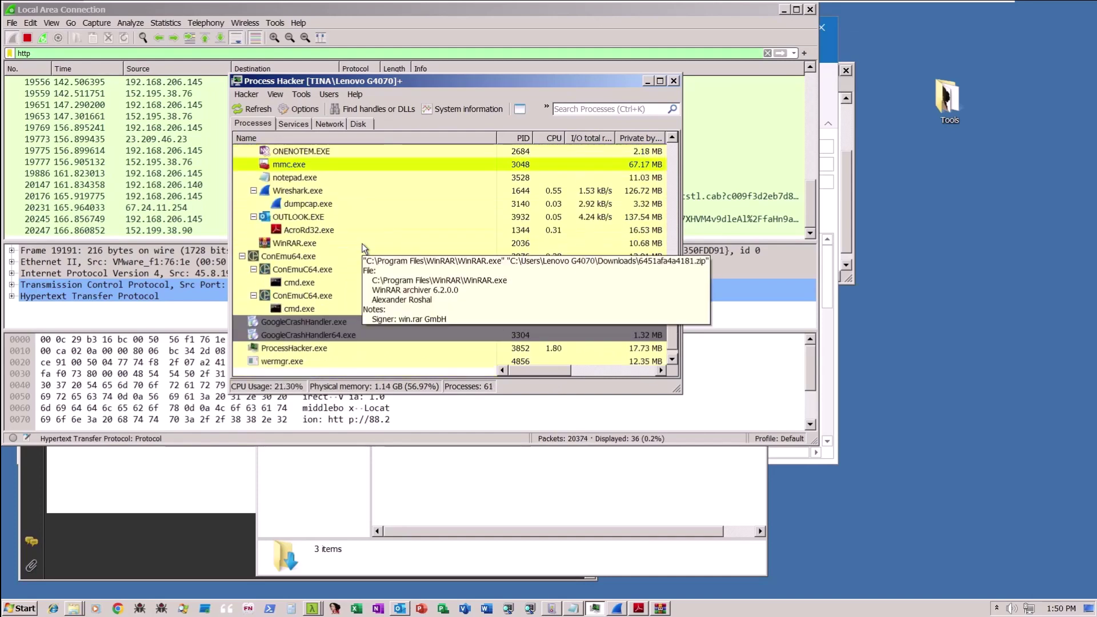
left_click(297, 360)
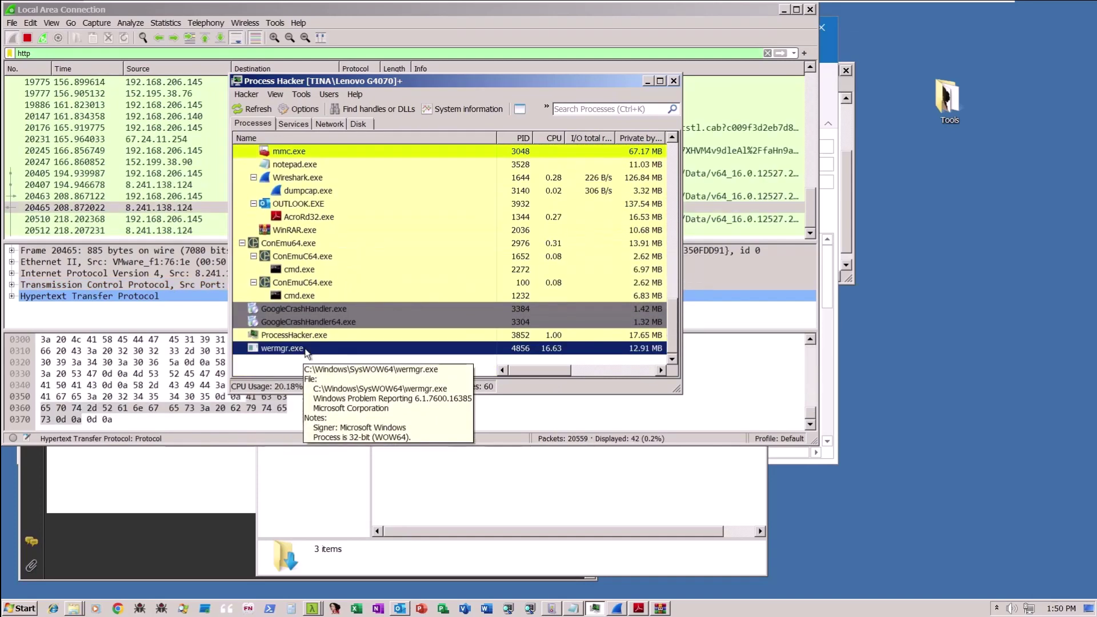
double_click(306, 349)
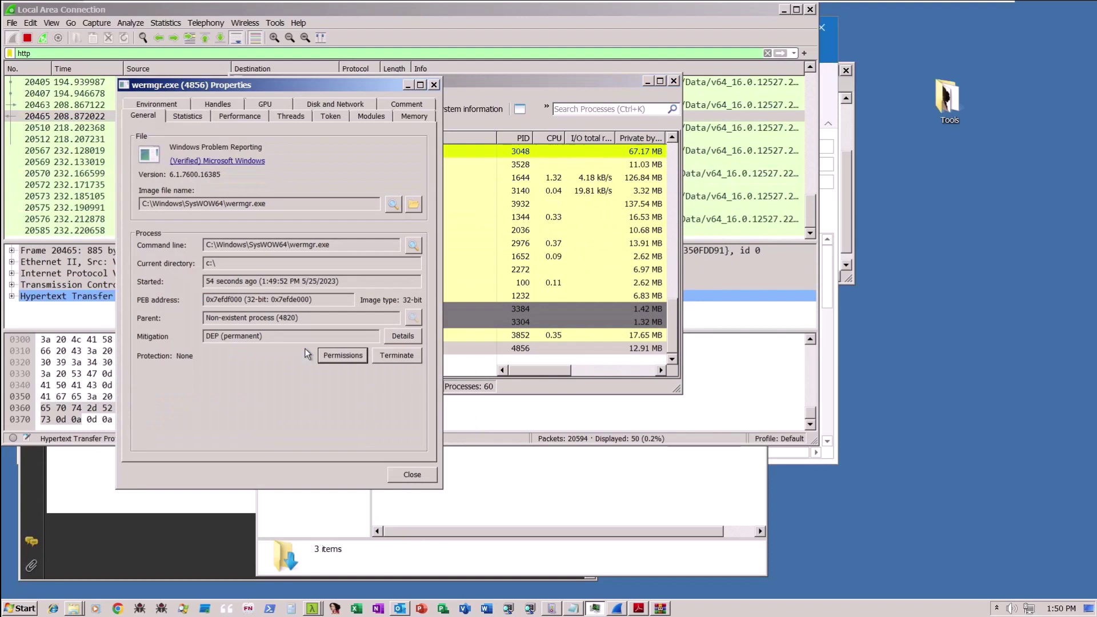
Step: View wermgr.exe's 0x80000 memory region in the hex viewer, showing its MZ header
left_click(420, 118)
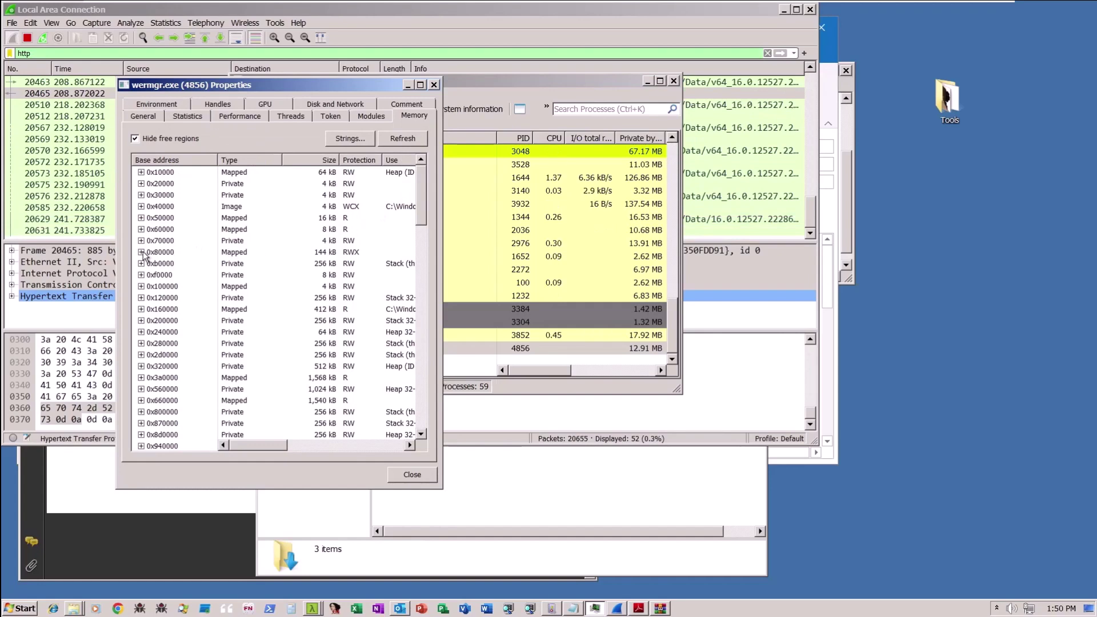
left_click(141, 252)
left_click(349, 252)
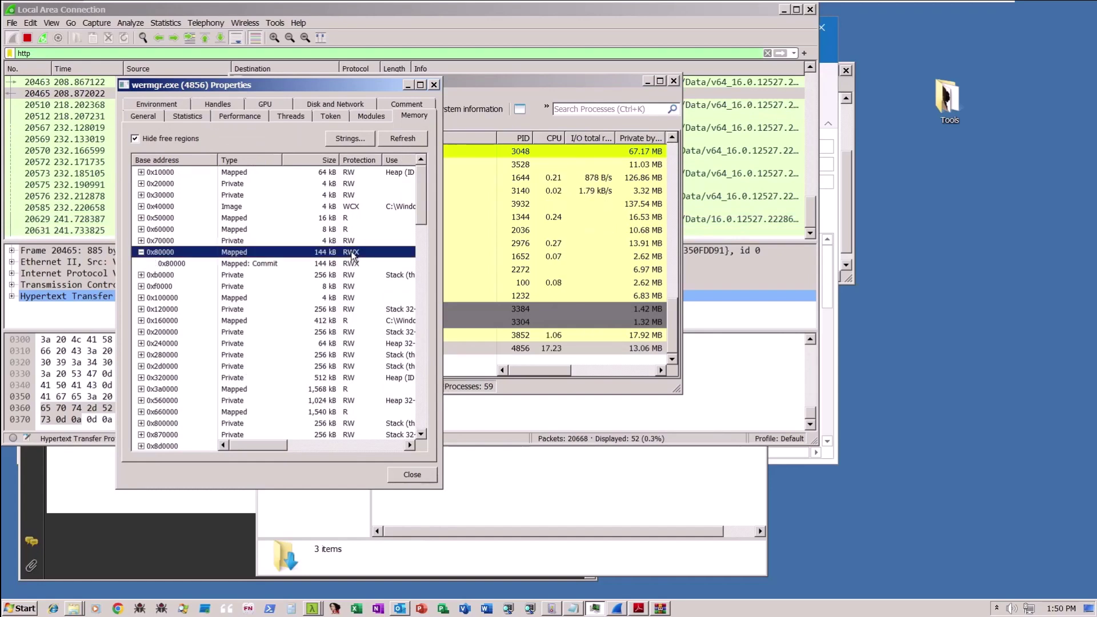
double_click(344, 265)
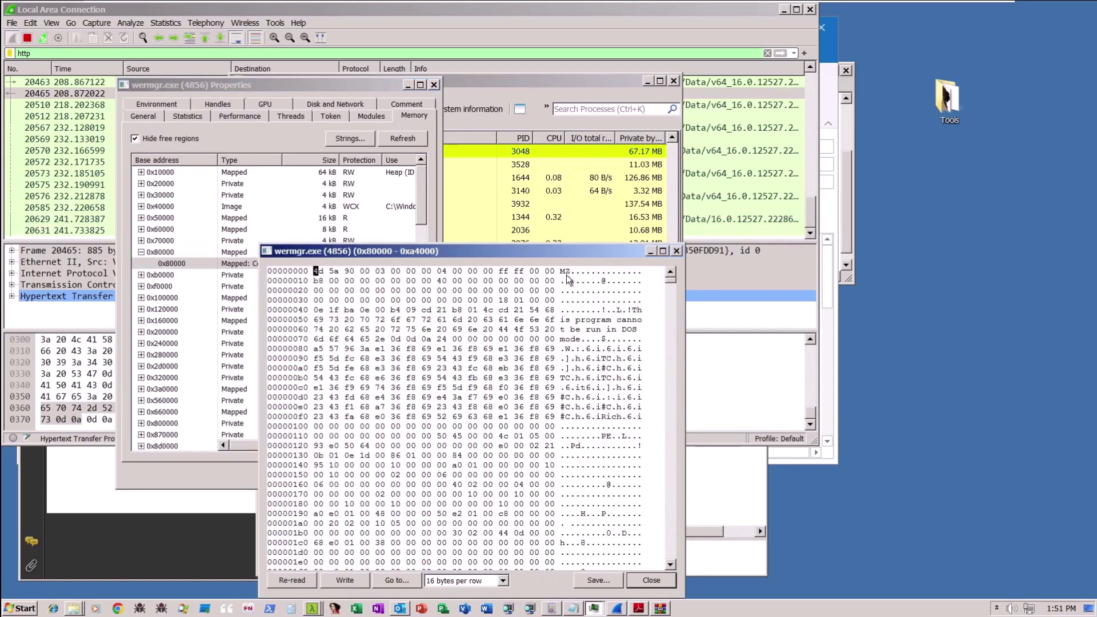
left_click_drag(571, 260, 594, 151)
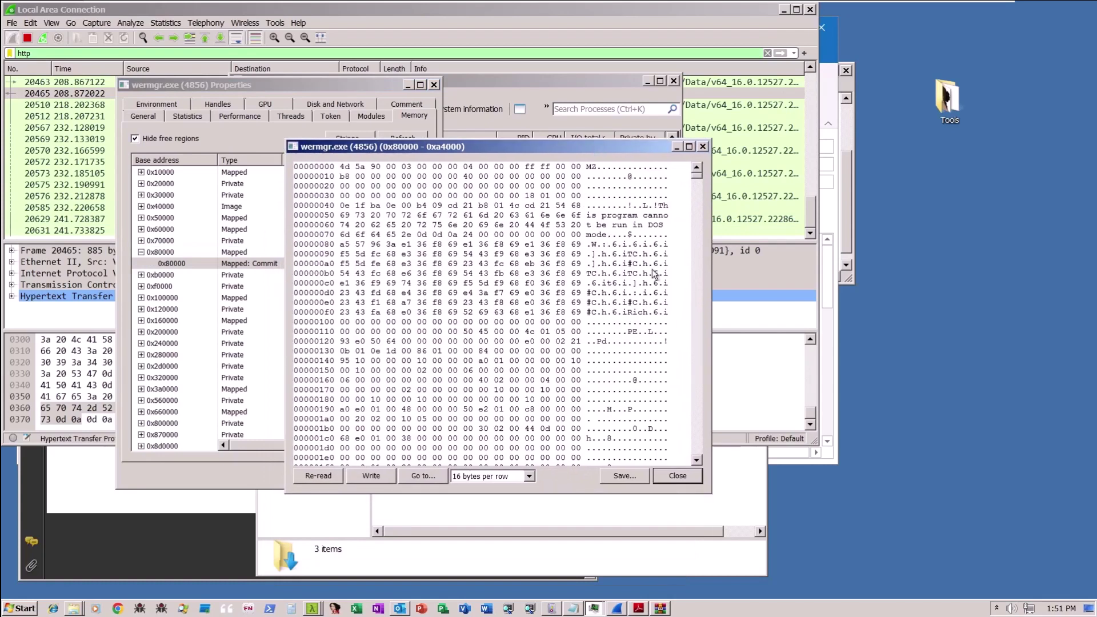
Step: Save the 0x80000 region to Downloads as wermgr.exe_0x80000-0x24000.bin
left_click(632, 479)
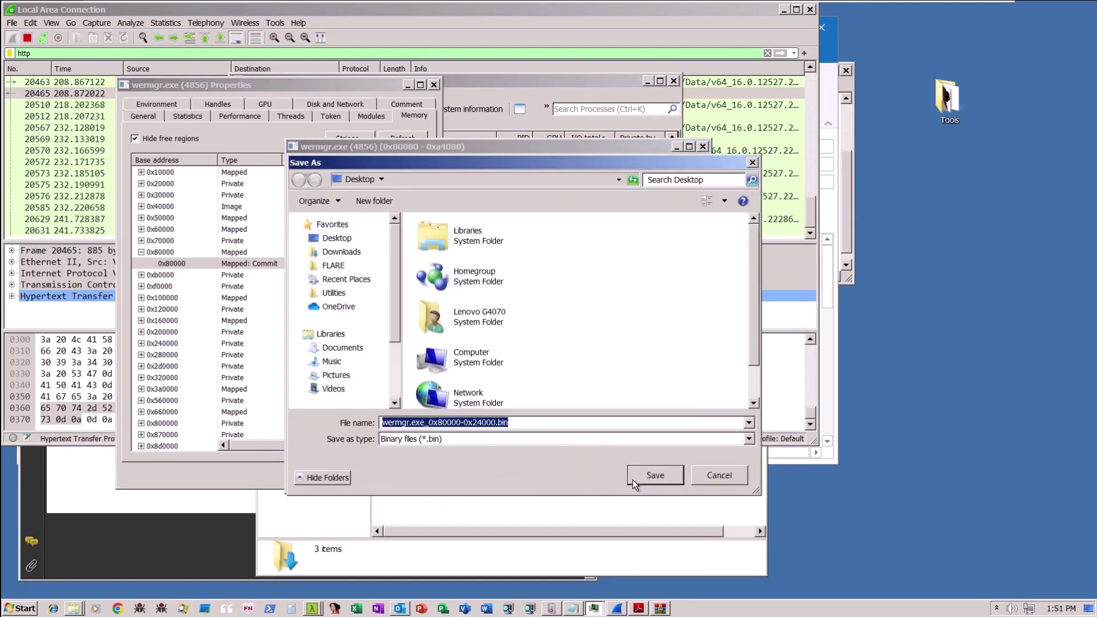
left_click(341, 252)
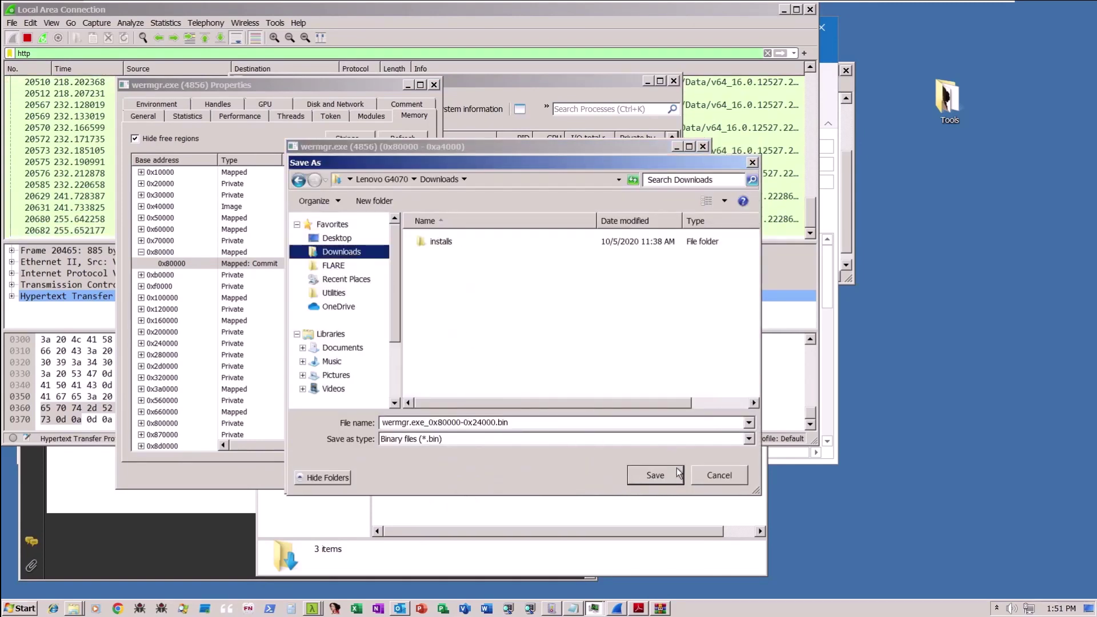
left_click(658, 474)
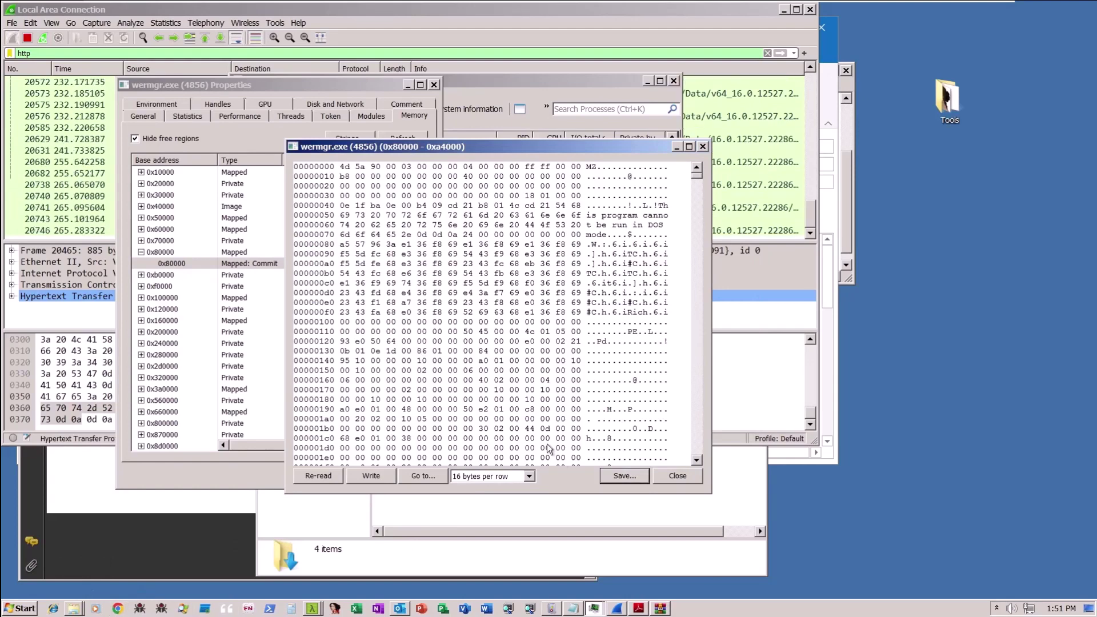
Step: Close the hex viewer and load virustotal.com in a new Chrome window, dismissing Restore pages
left_click(685, 475)
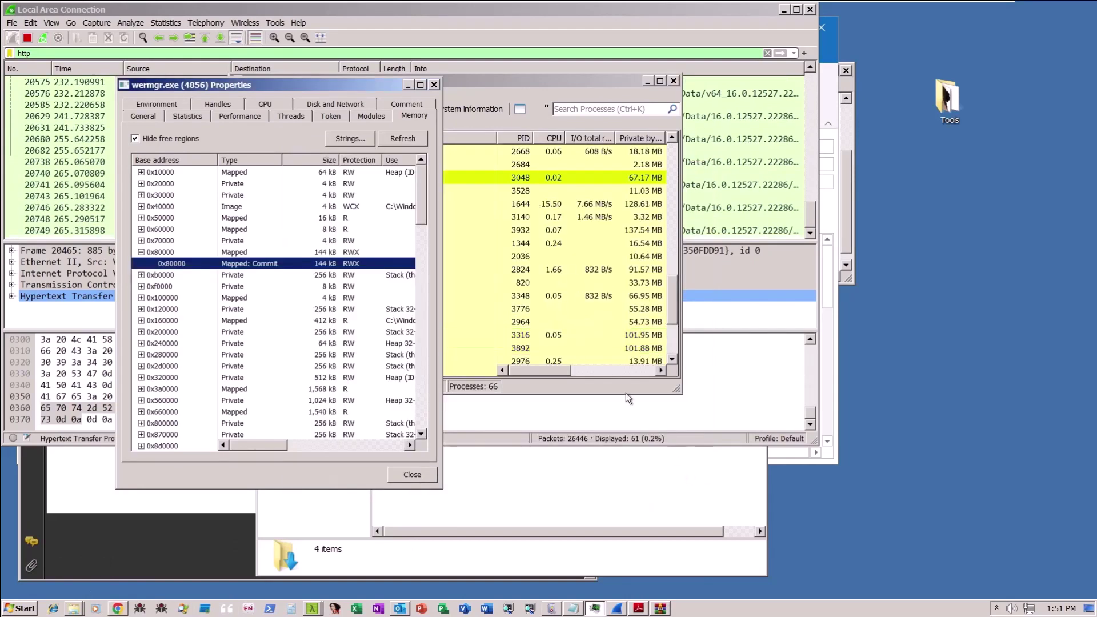
left_click(591, 324)
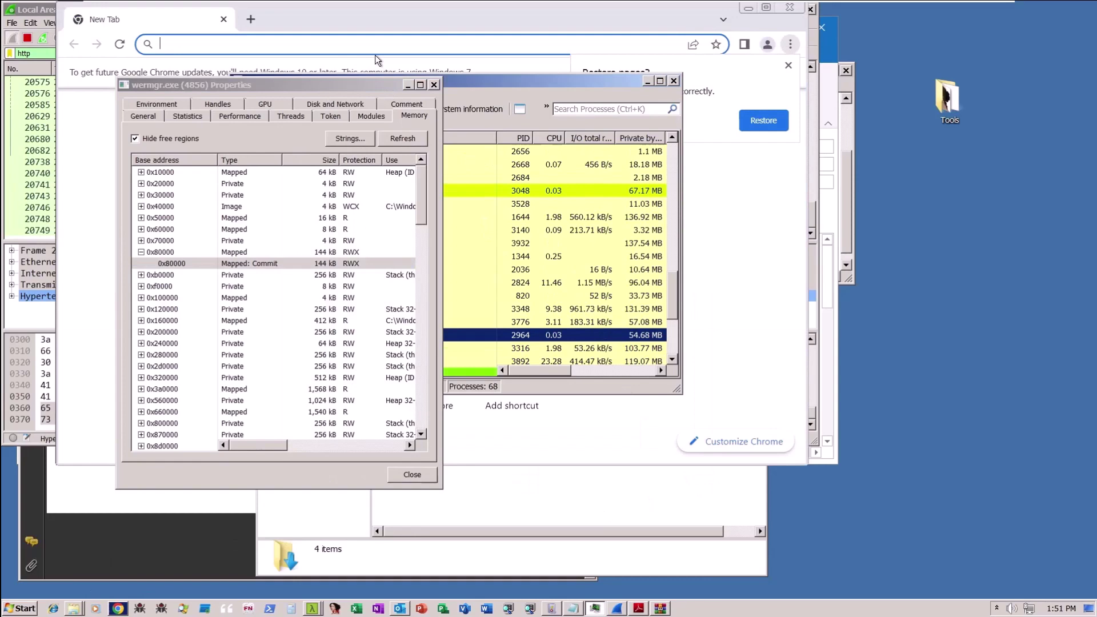
left_click(375, 49)
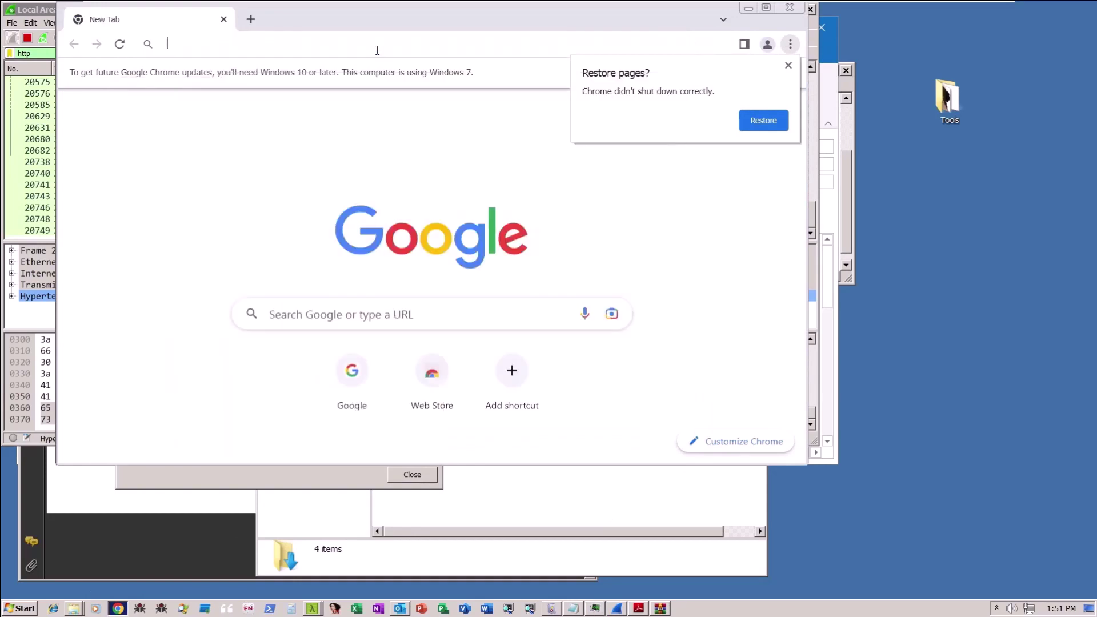
left_click(789, 65)
type("virus")
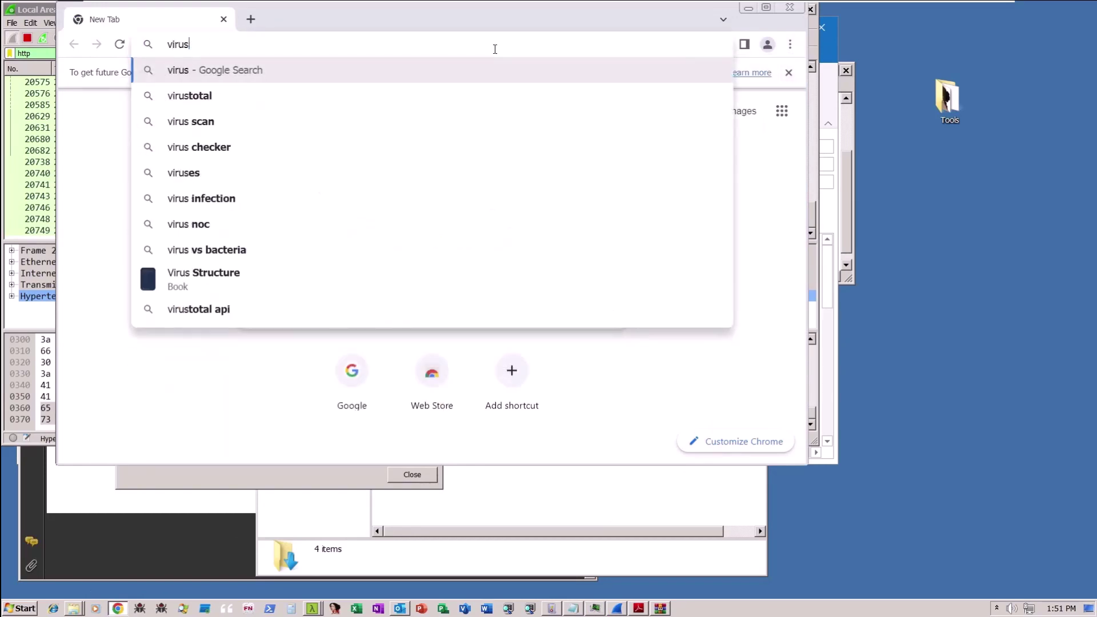
type("tot")
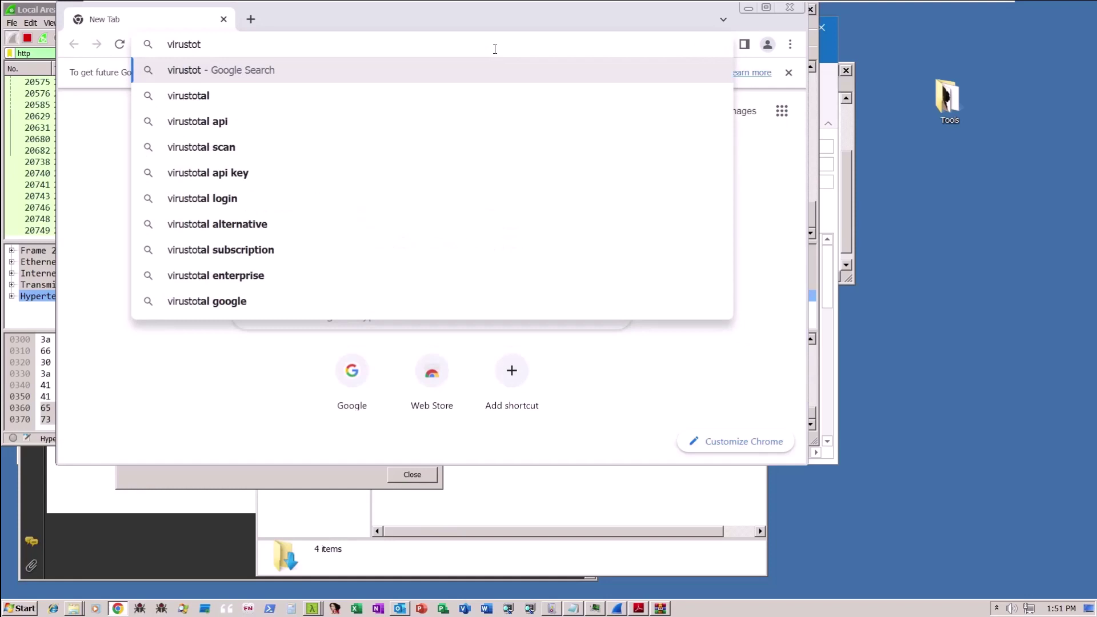
type("al.com")
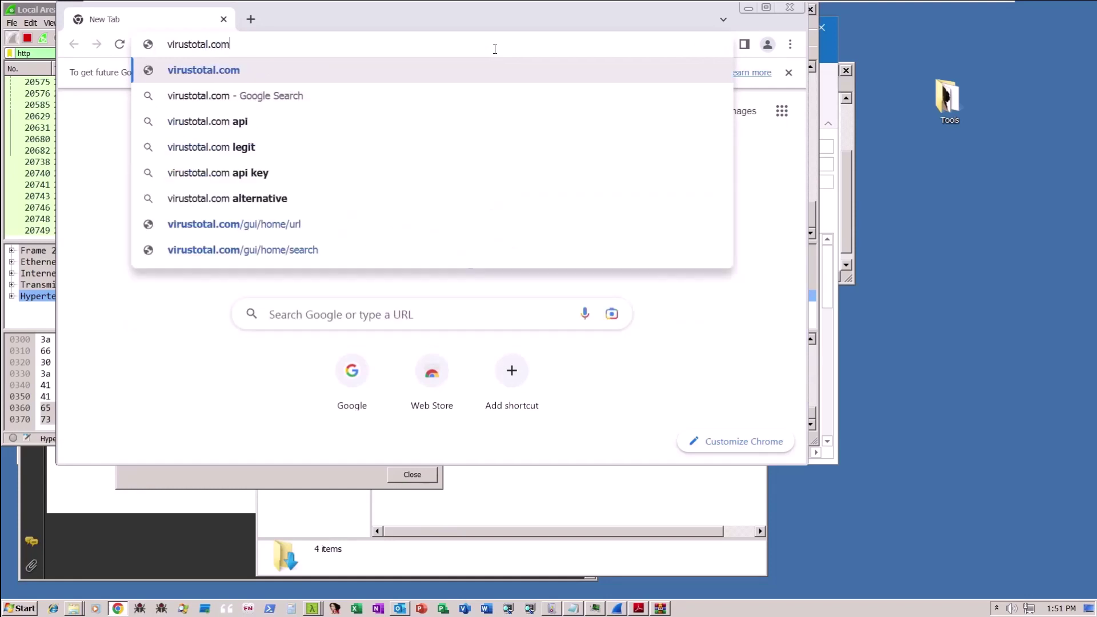
key("Return")
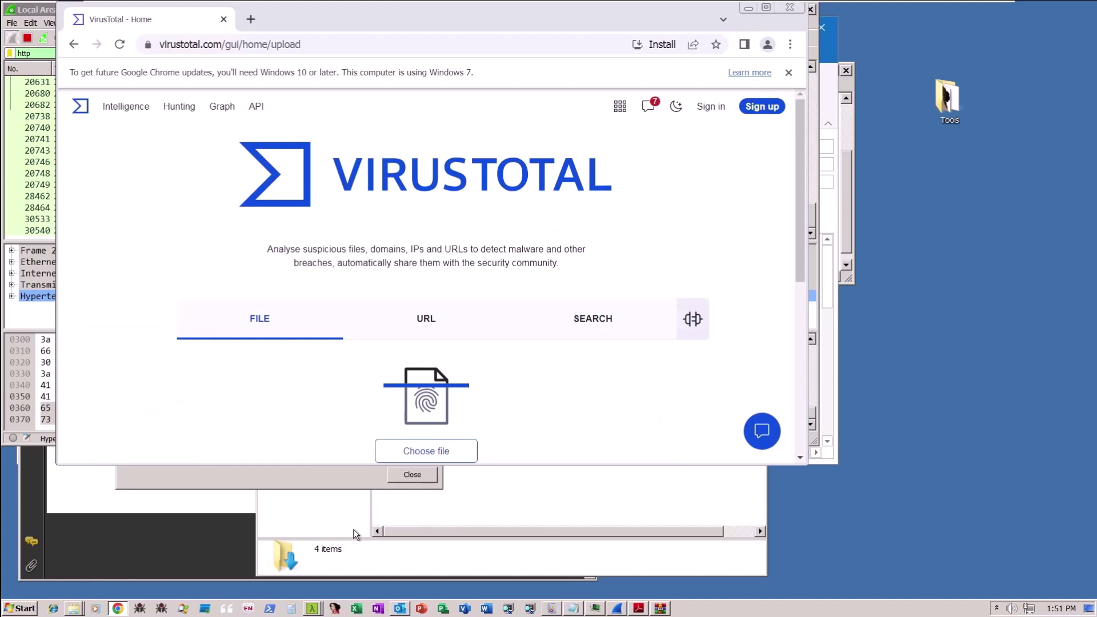
Step: Upload wermgr.exe_0x80000-0x24000.bin from Downloads to VirusTotal
mouse_move(74, 607)
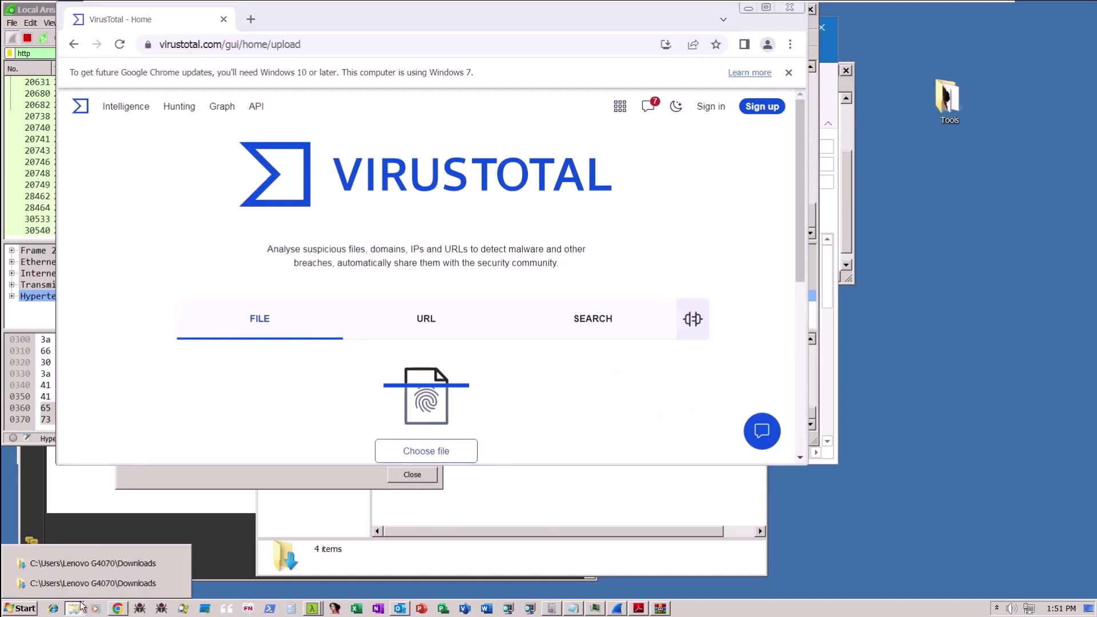
left_click(120, 581)
left_click_drag(483, 237, 229, 318)
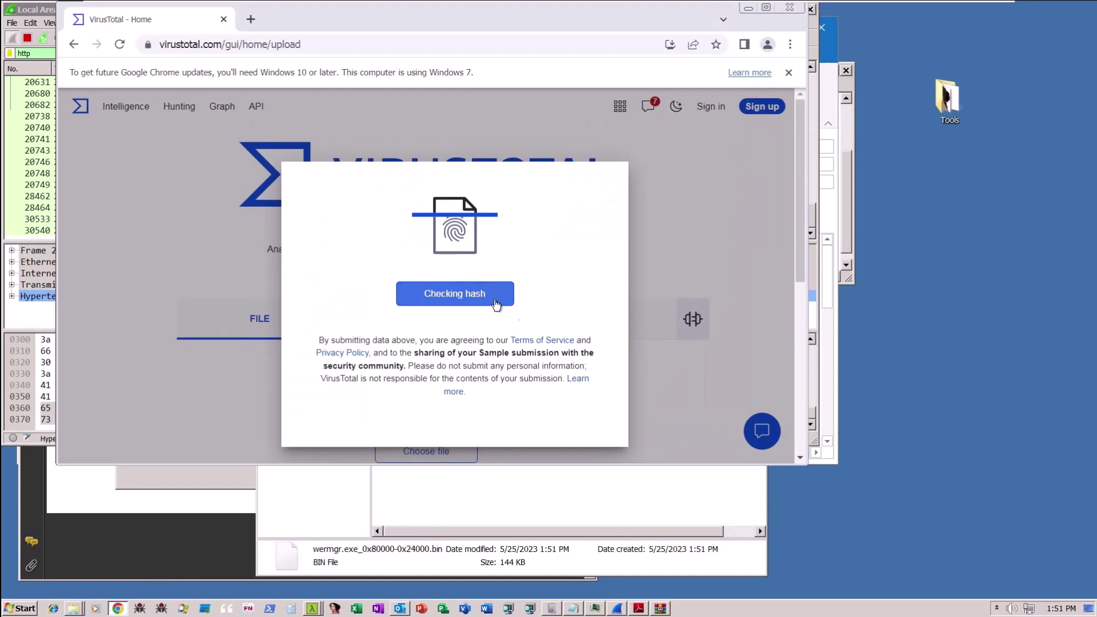
left_click(484, 313)
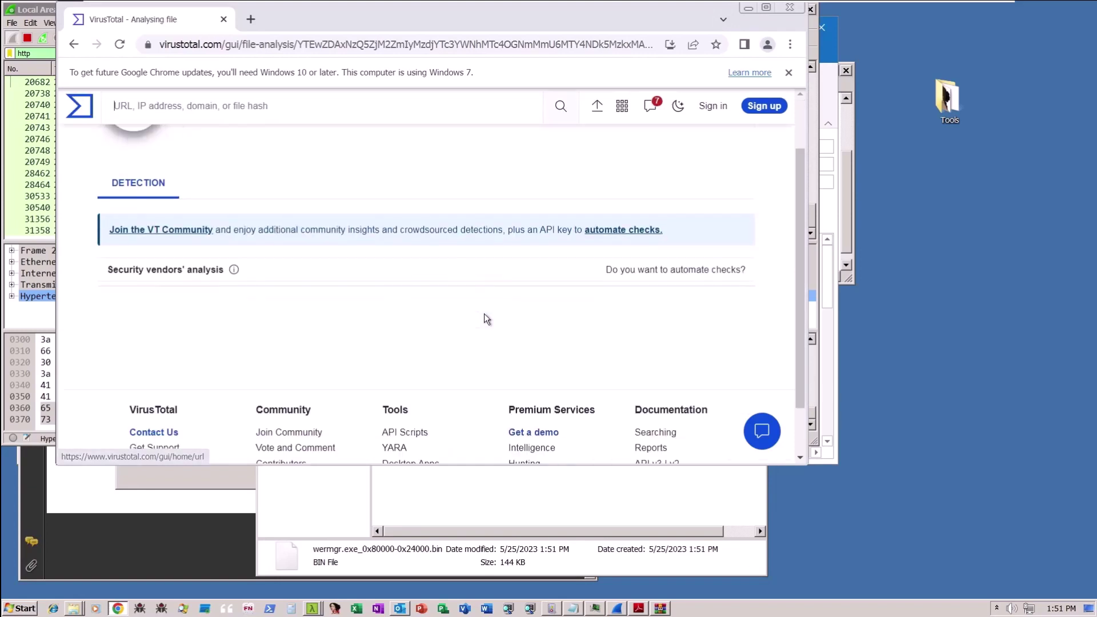
Step: Close wermgr.exe's properties, adjust Process Hacker's columns, and reselect wermgr.exe
left_click(593, 607)
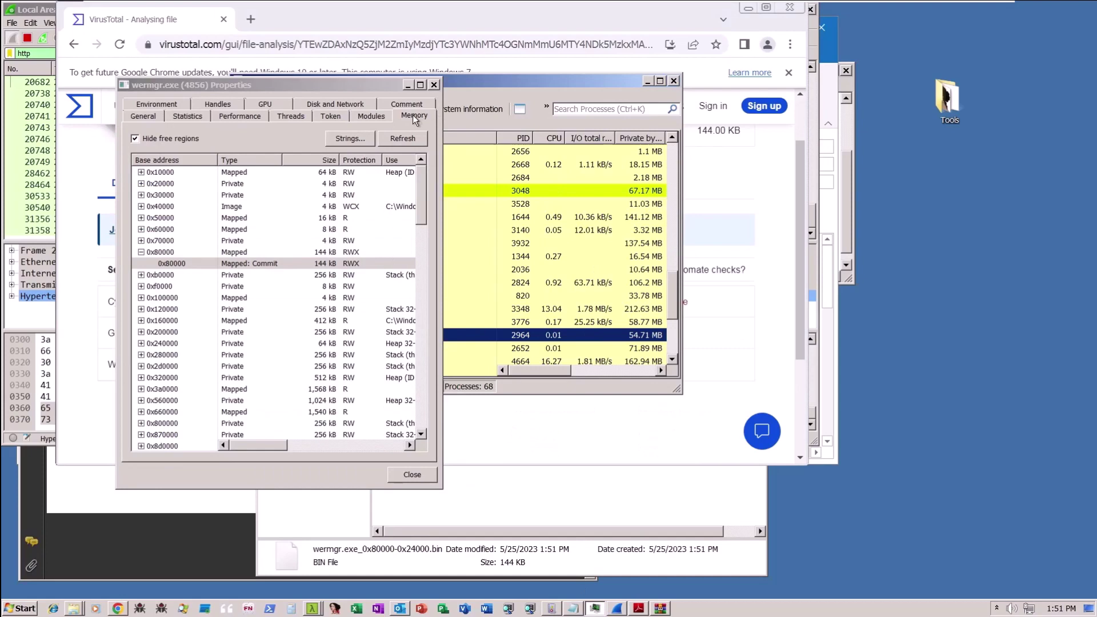
left_click(448, 112)
scroll(514, 286, "down", 4)
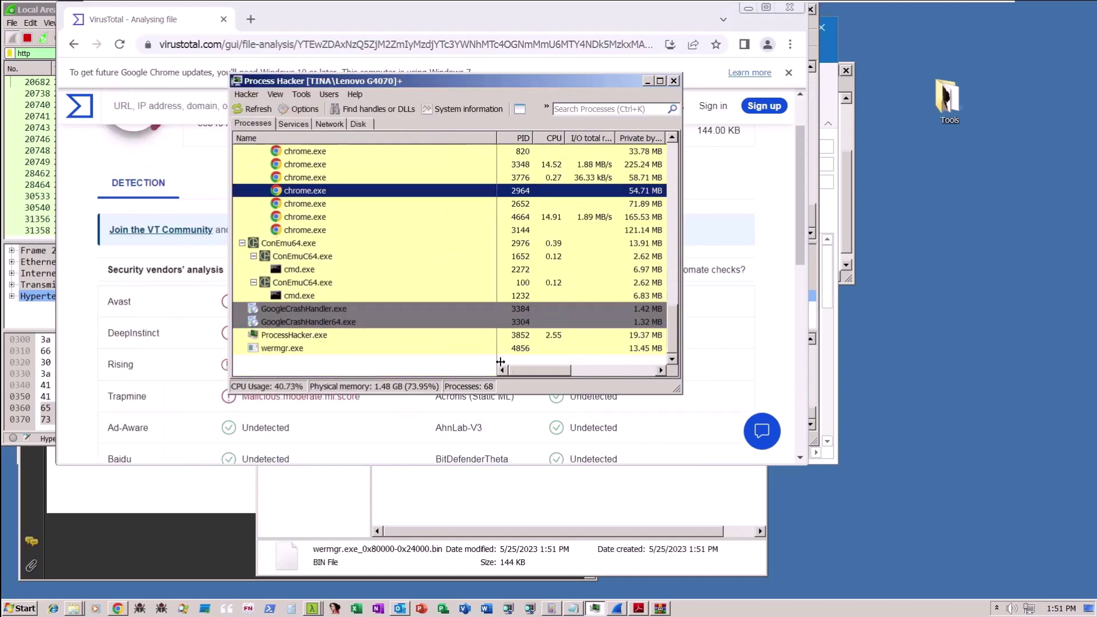
left_click_drag(544, 373, 633, 374)
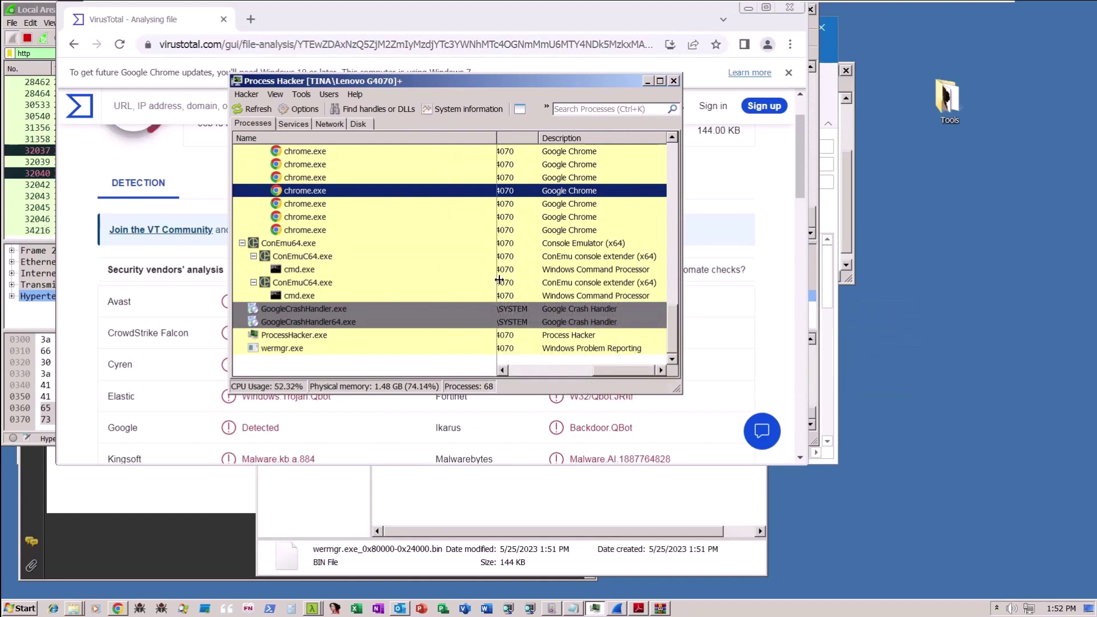
left_click_drag(496, 282, 380, 273)
left_click(368, 349)
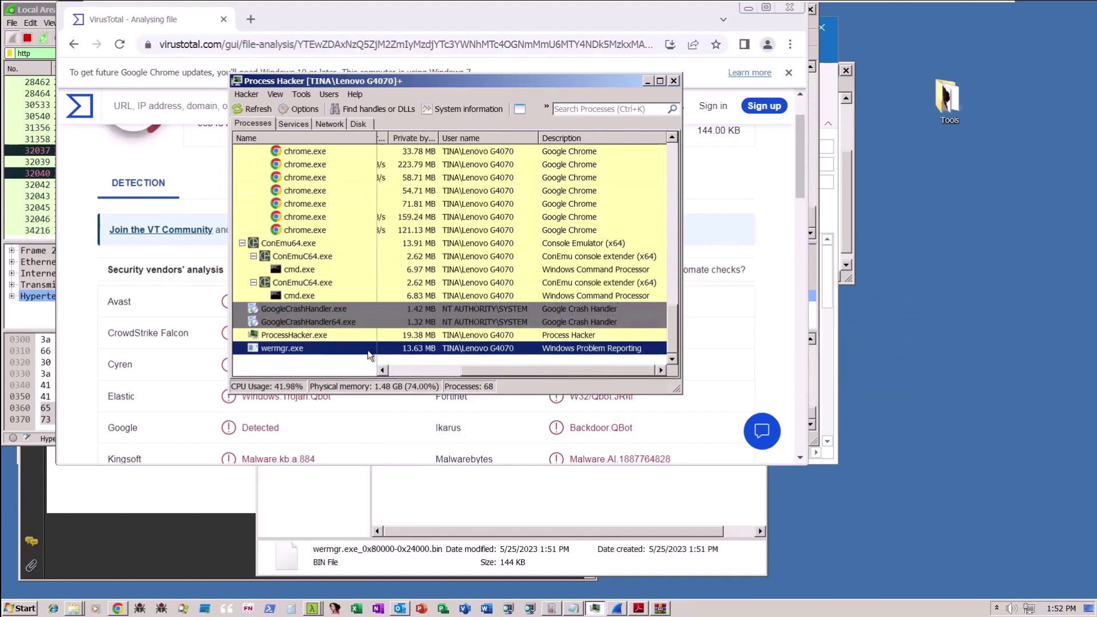
Step: Review the VirusTotal verdict: 20 of 71 vendors flag the dump as trojan.qbot/botx
left_click(754, 179)
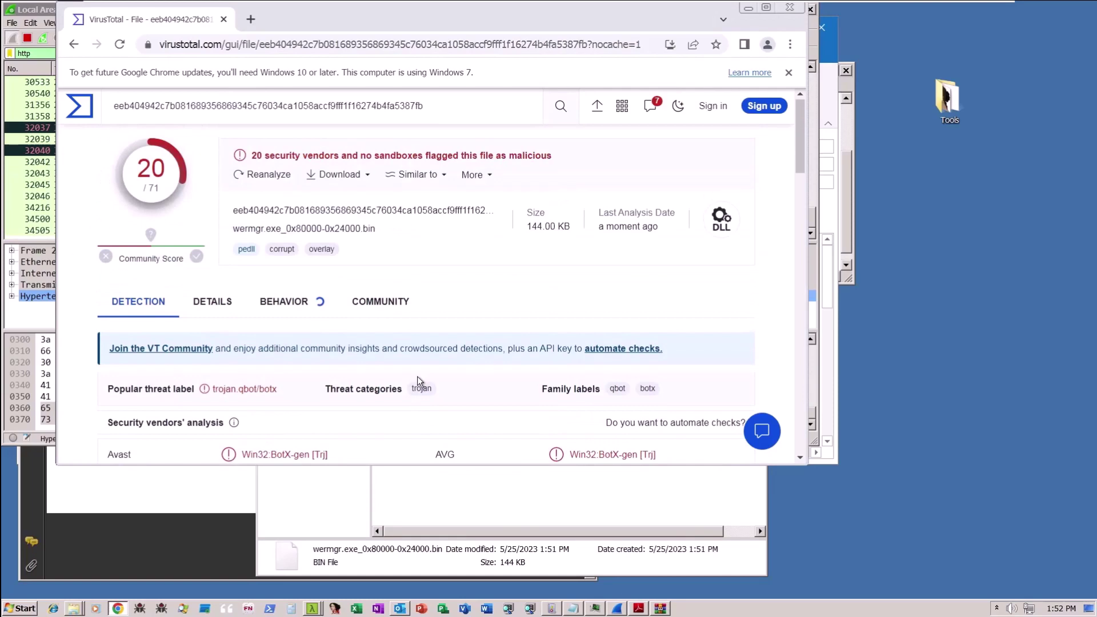
scroll(418, 379, "down", 3)
scroll(417, 378, "down", 3)
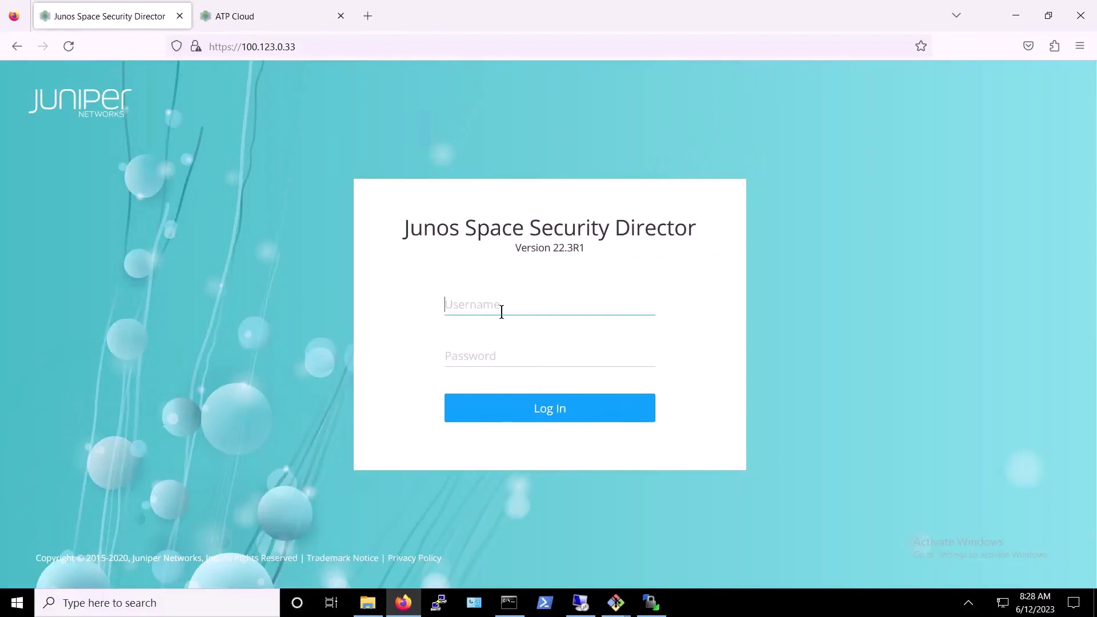
Step: Sign in to Junos Space Security Director with the admin username and password
type("super")
key("Tab")
type("*********")
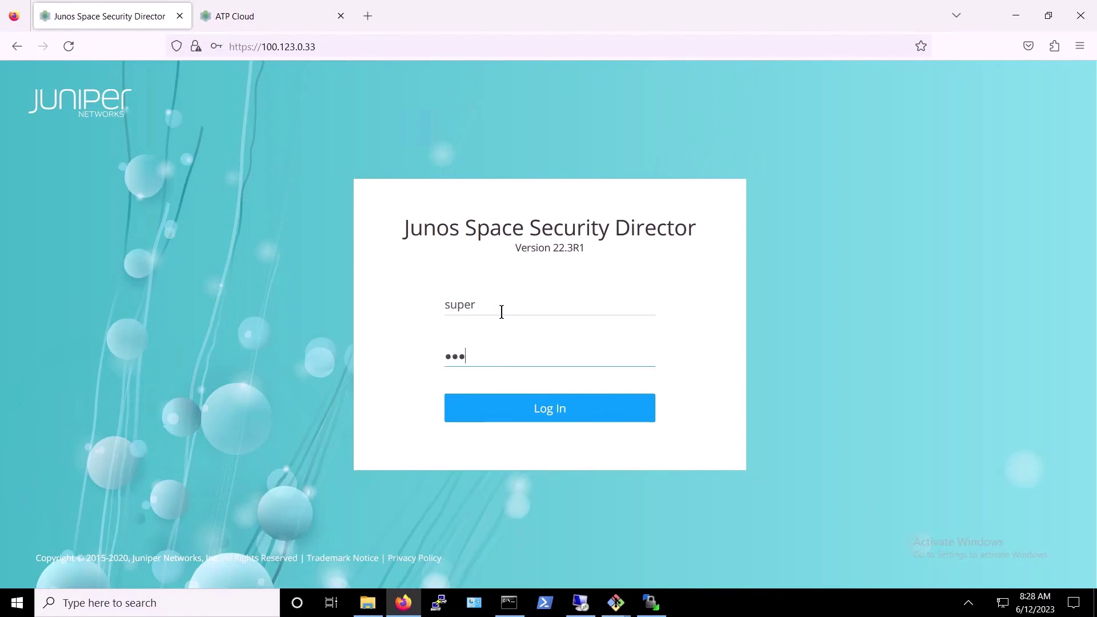
key("Return")
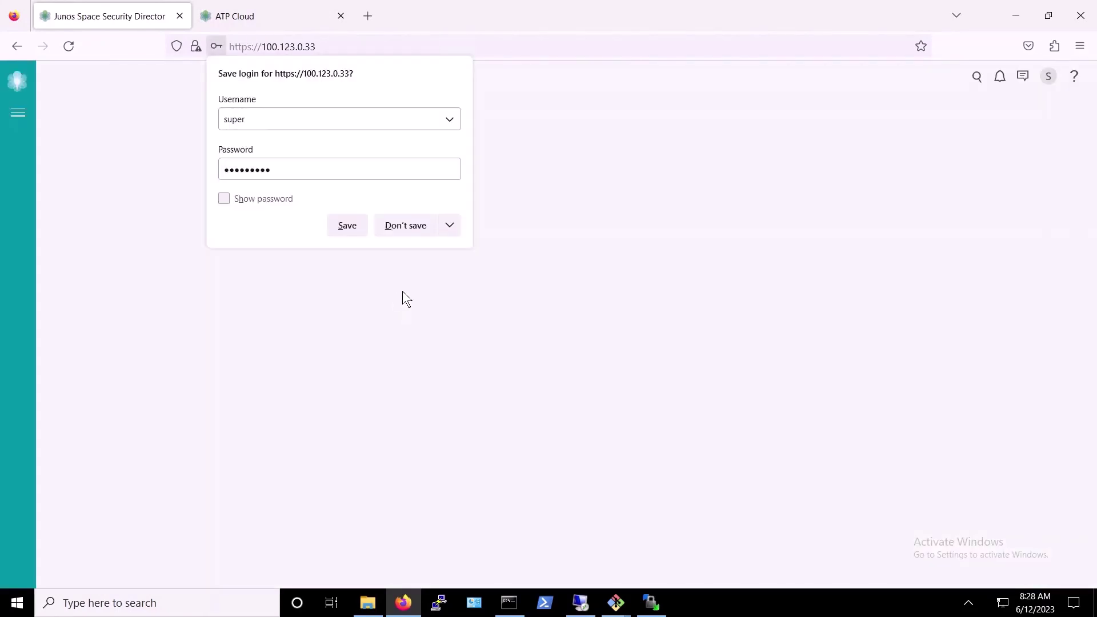
Step: Decline saving the login and expand Threat Prevention in the left navigation
left_click(417, 225)
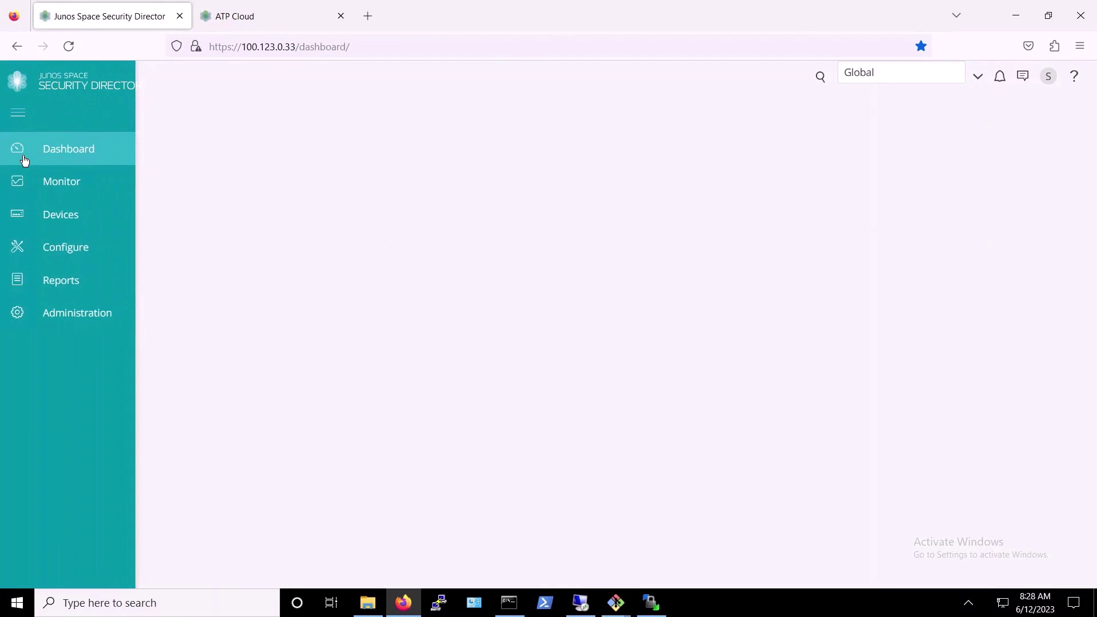
left_click(81, 249)
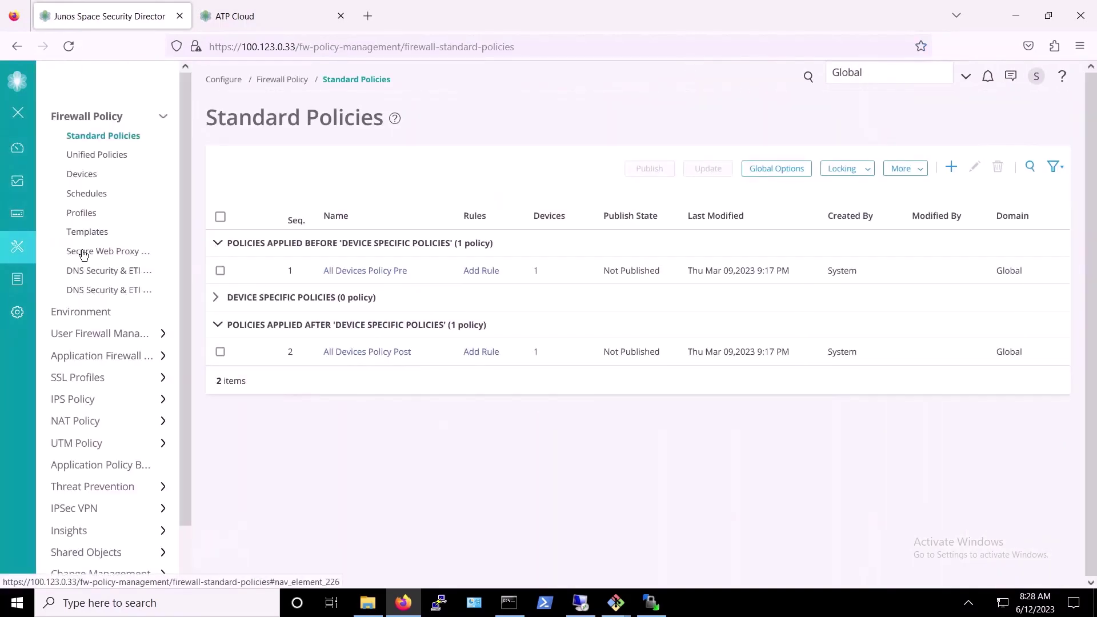
left_click(98, 487)
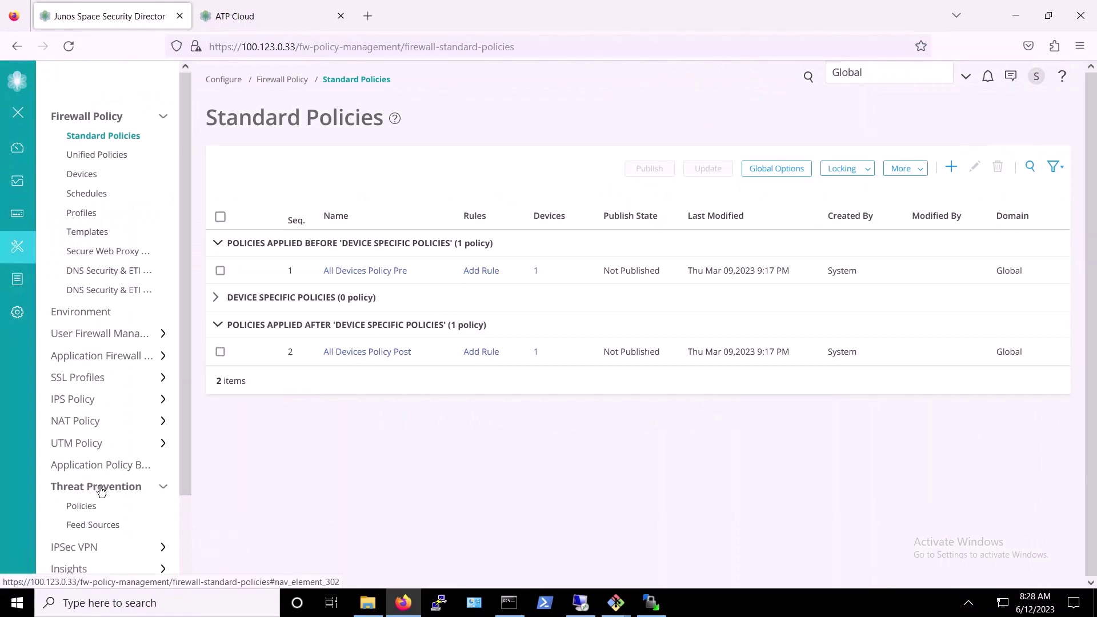
Step: Review the ATP Cloud policy's Block Drop, NGFW enforcement and logging settings, then resave it
left_click(83, 506)
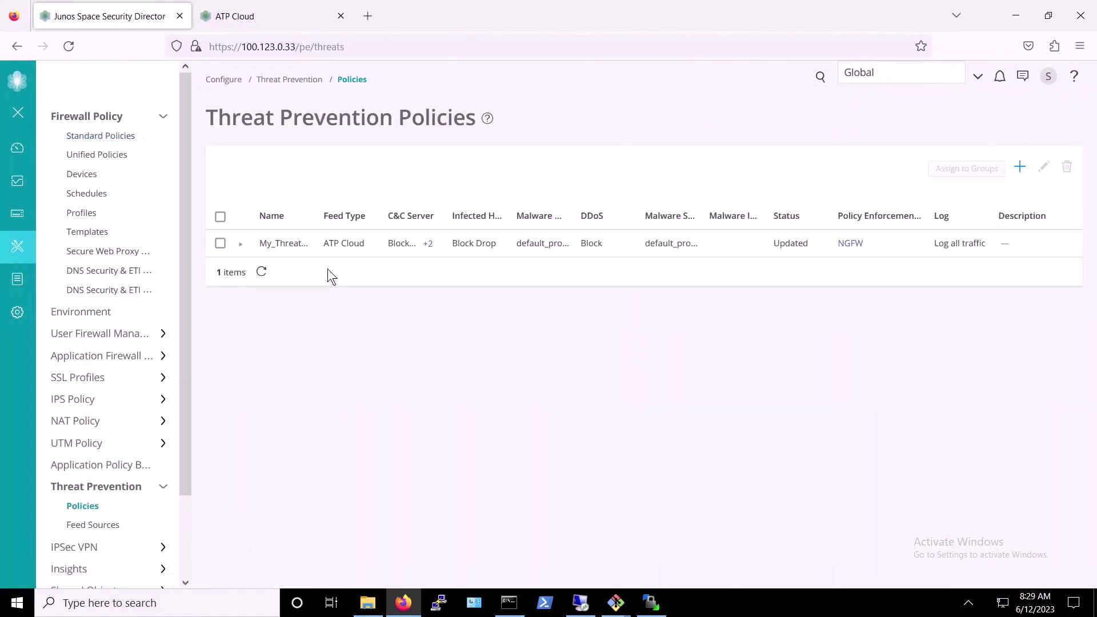
left_click(220, 217)
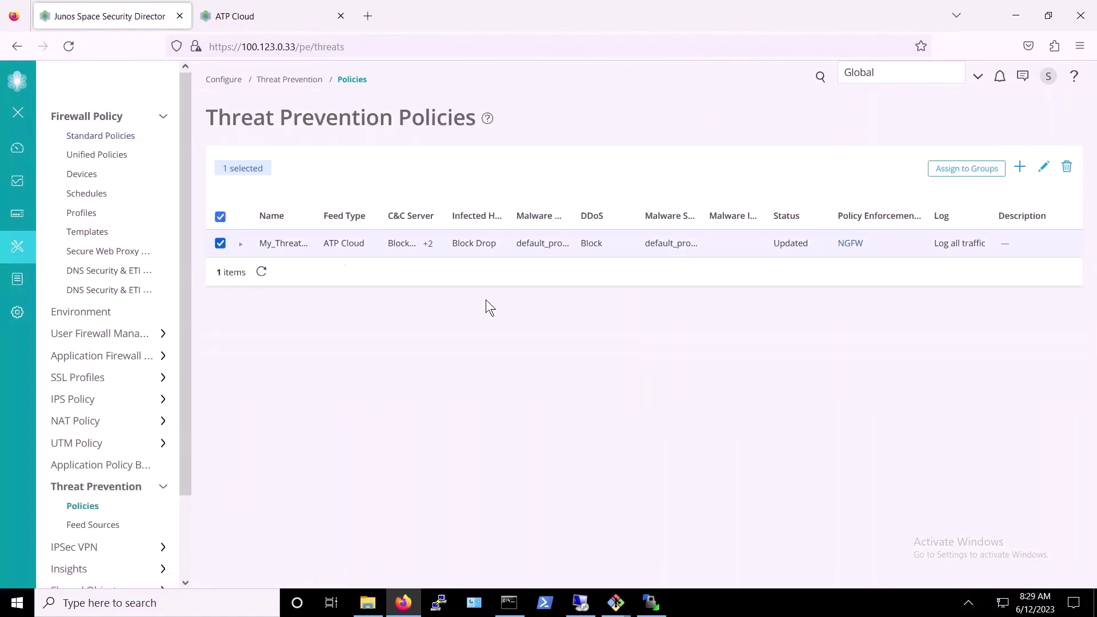
left_click(1042, 169)
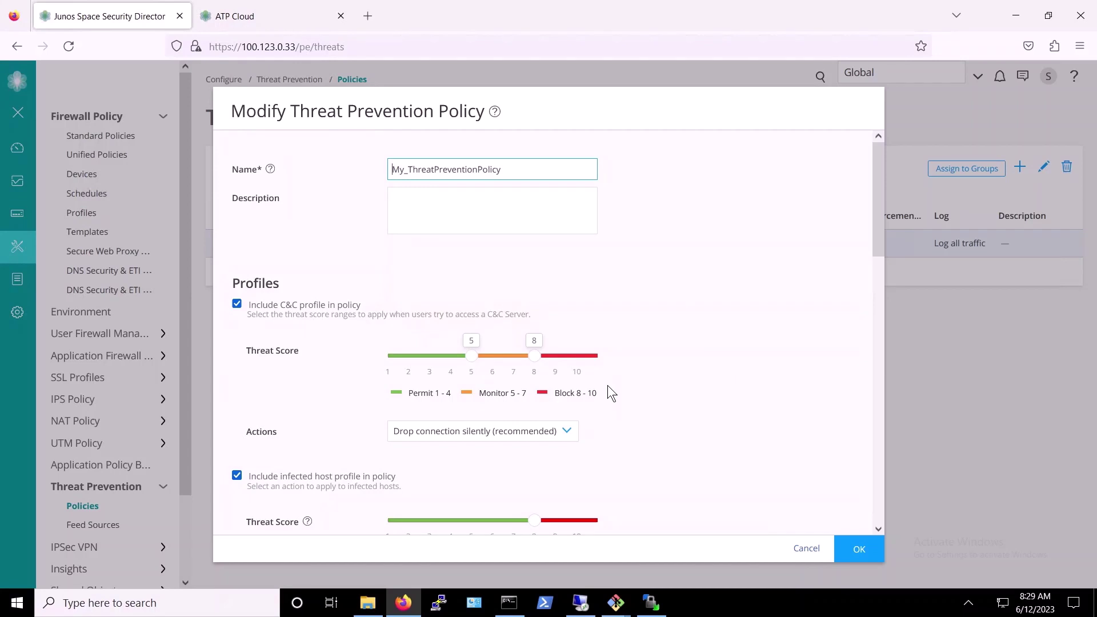
scroll(608, 385, "down", 5)
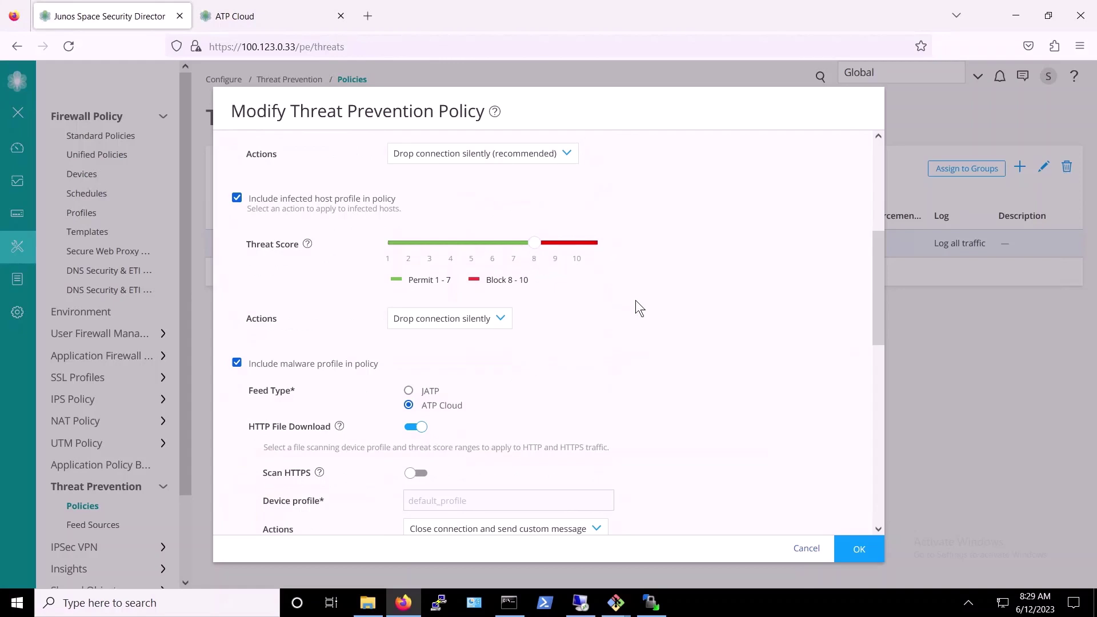
scroll(635, 300, "down", 3)
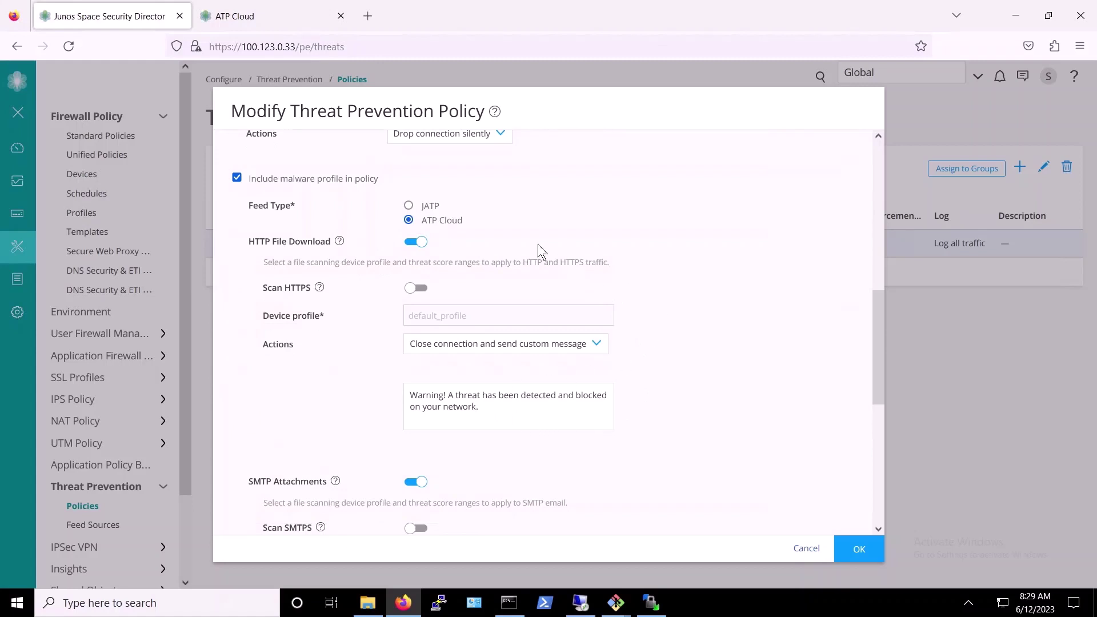
scroll(512, 235, "down", 3)
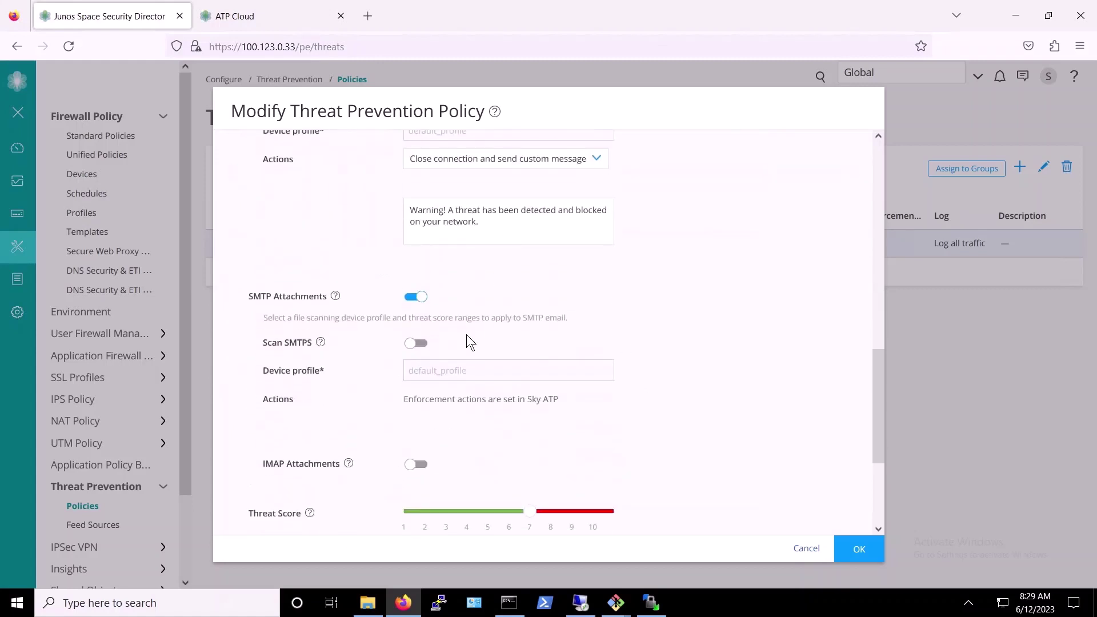
scroll(512, 396, "down", 2)
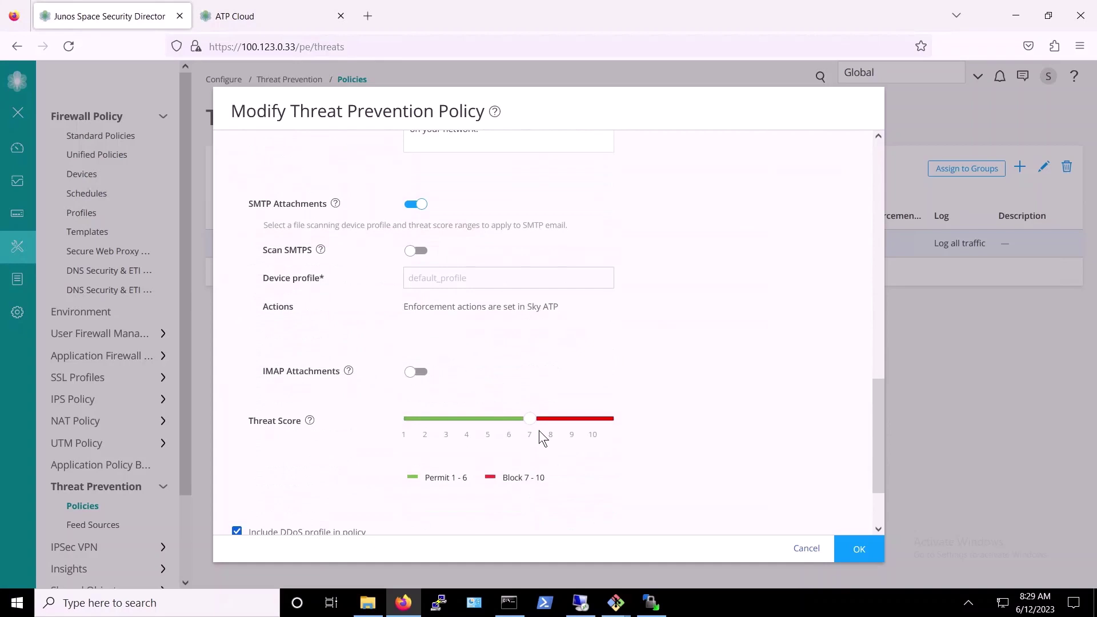
scroll(542, 439, "down", 2)
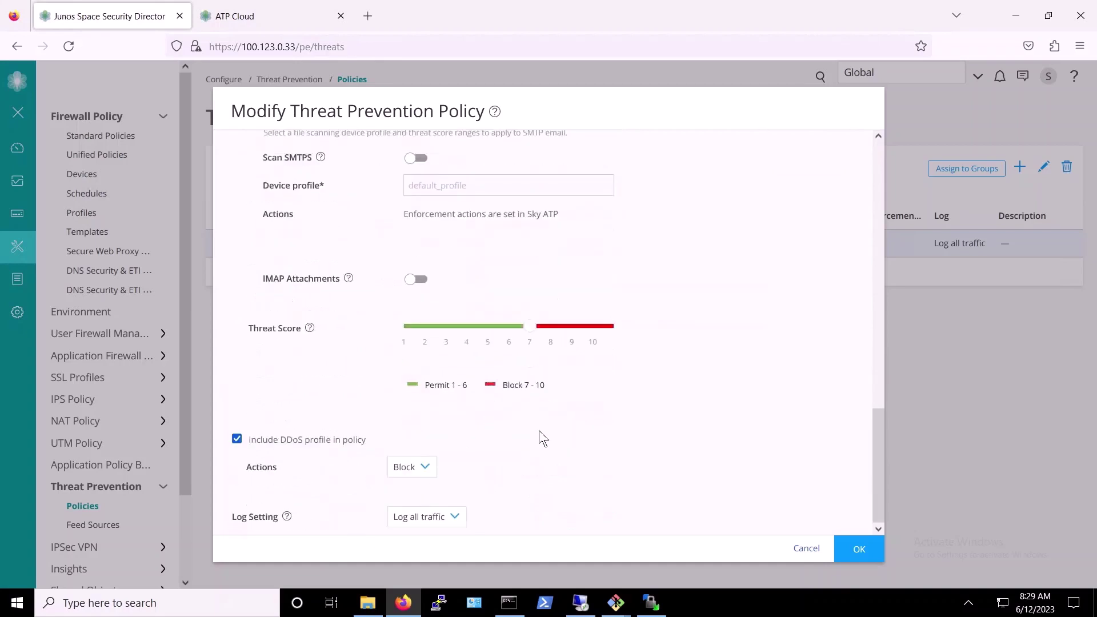
left_click(858, 550)
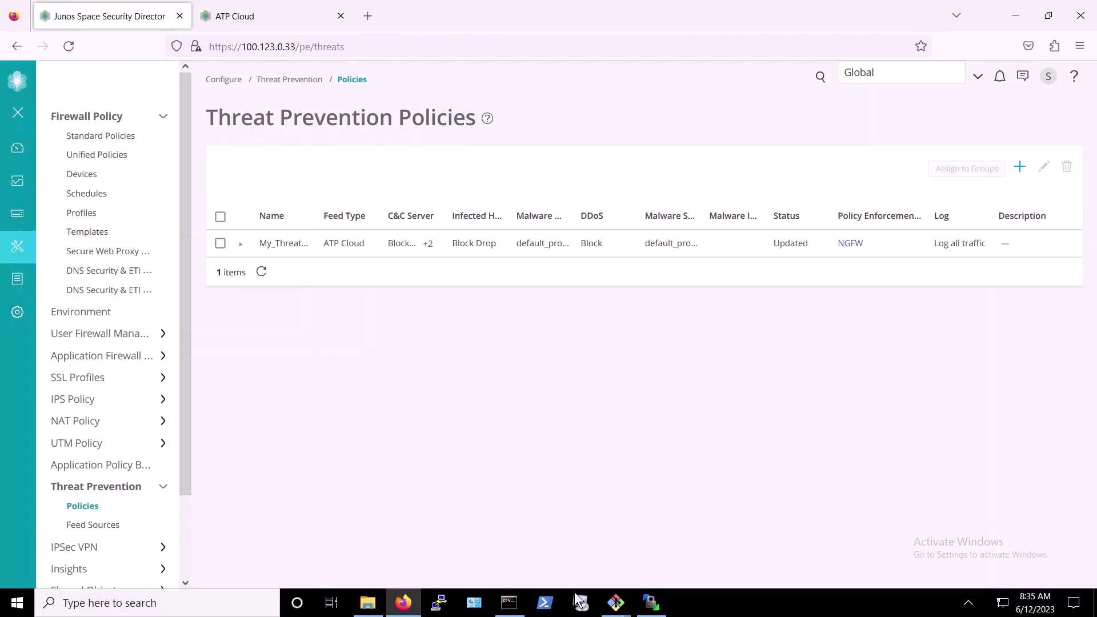
Step: Connect over Remote Desktop to win10-1.vault101.com, signing in with the account password
left_click(579, 601)
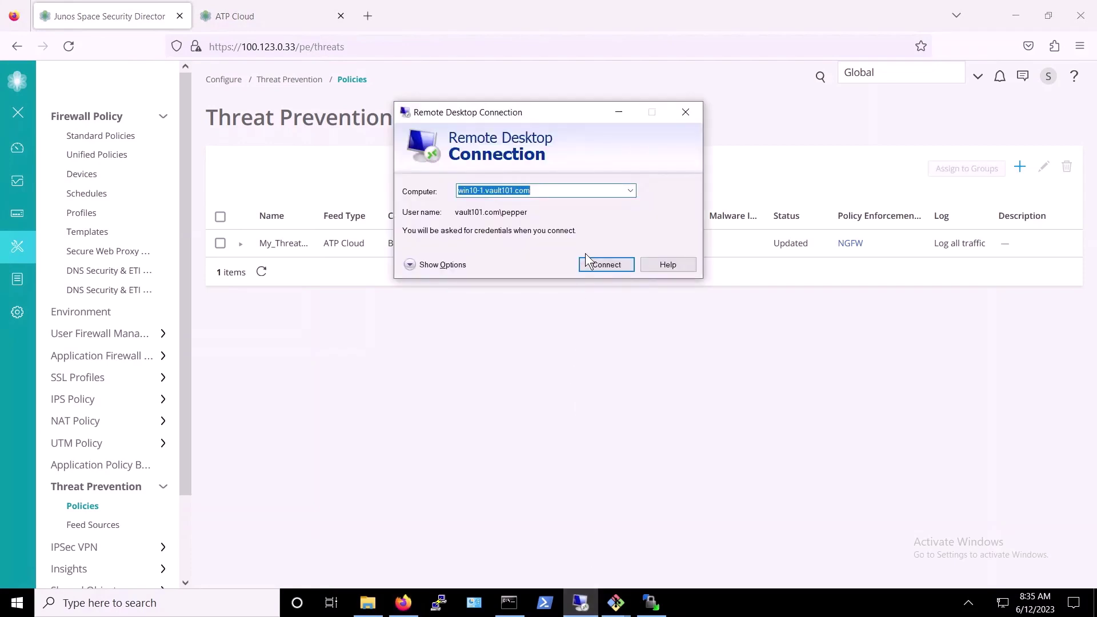
left_click(602, 262)
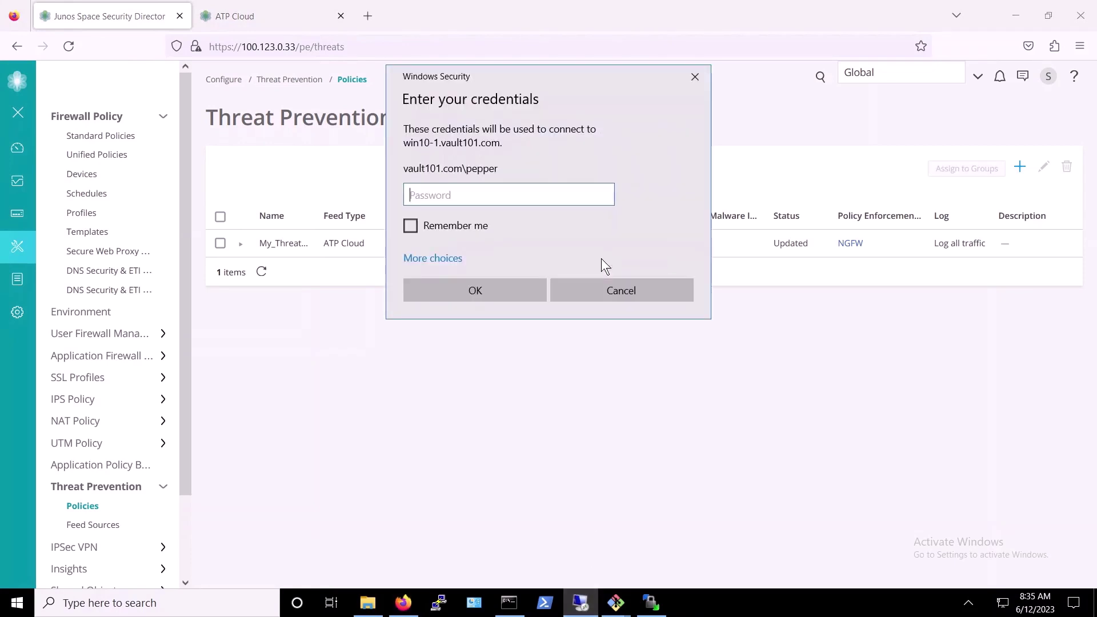
type("**********")
key("Return")
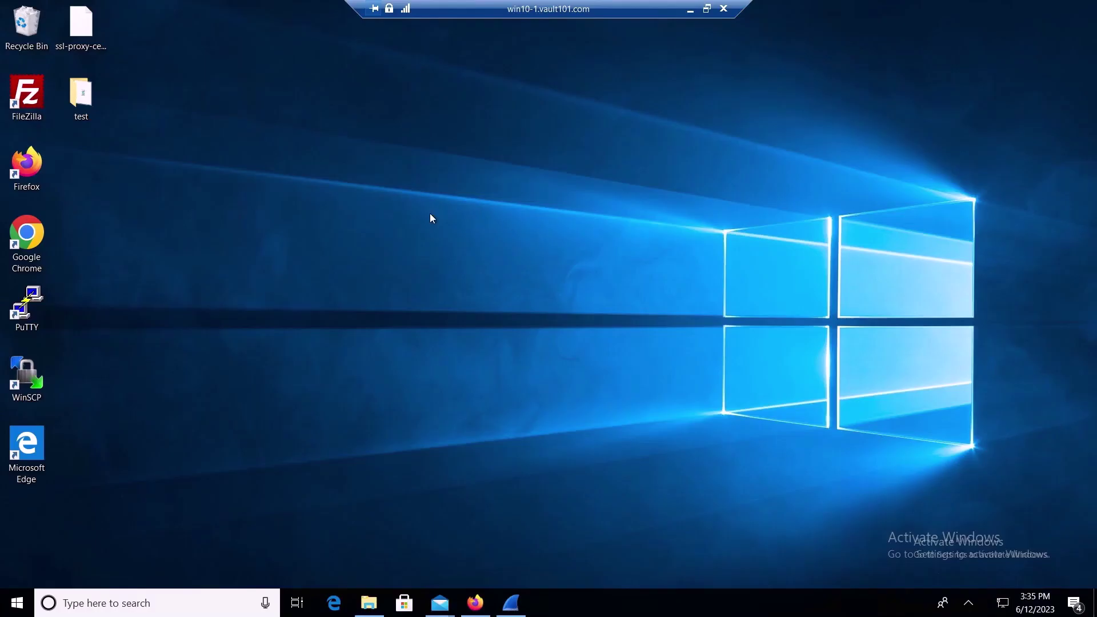
Step: Load the English Wikipedia Main Page in the remote Firefox, then minimize the browser
double_click(27, 165)
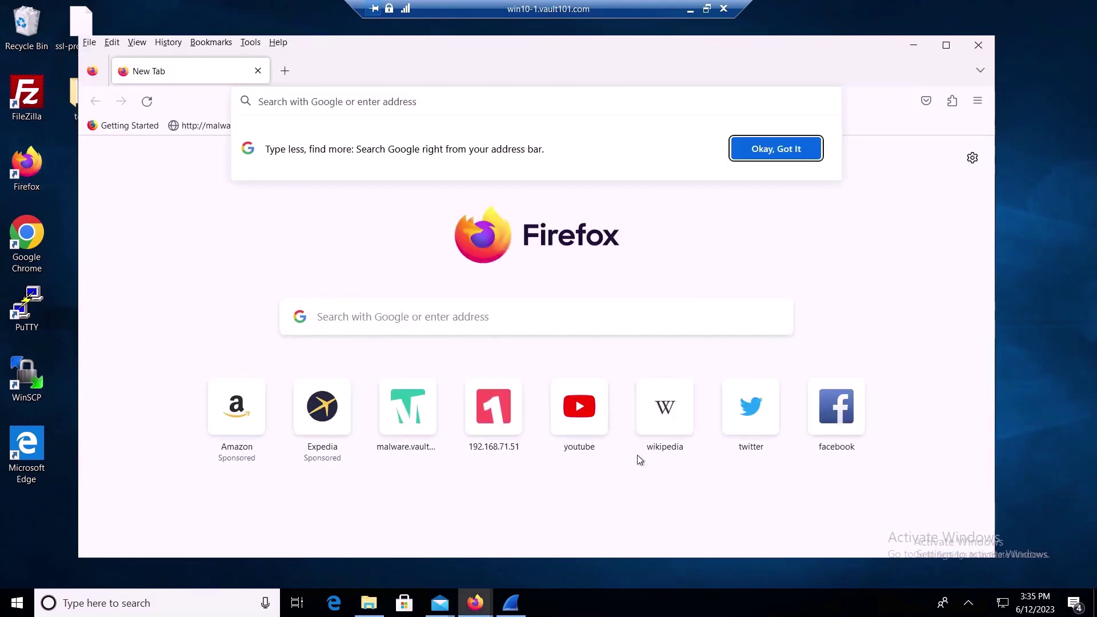
left_click(679, 417)
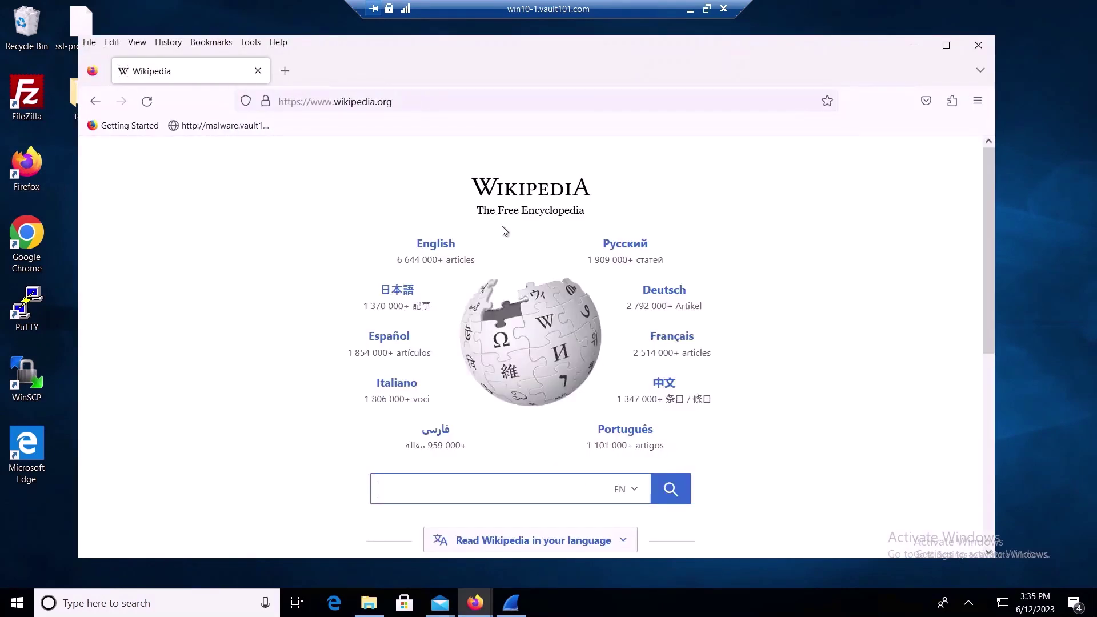
left_click(429, 247)
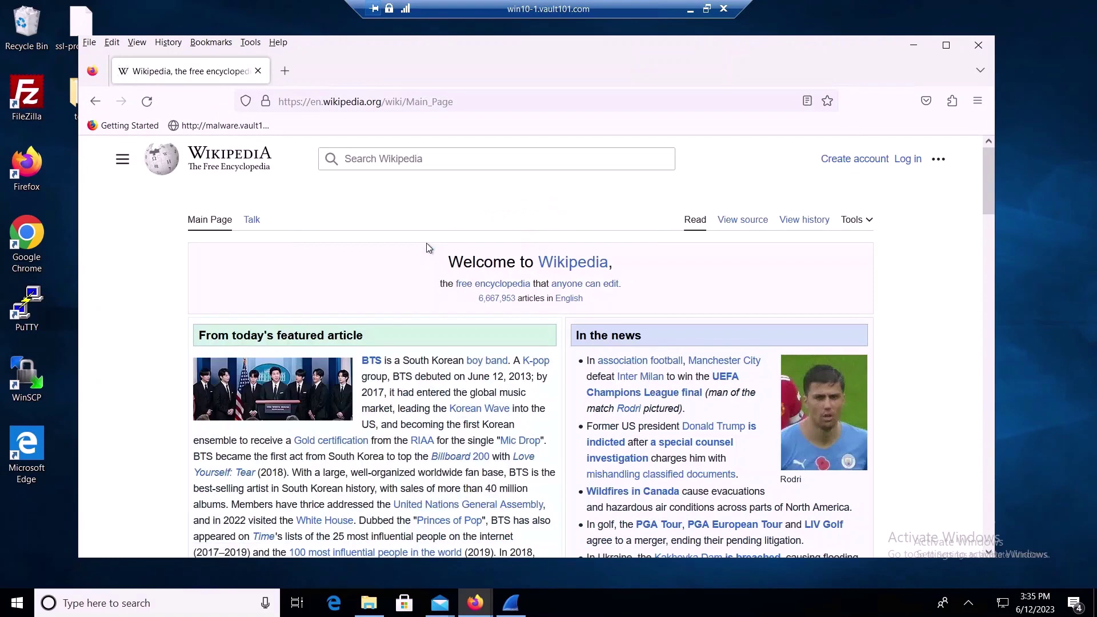
scroll(490, 307, "down", 1)
scroll(490, 307, "down", 10)
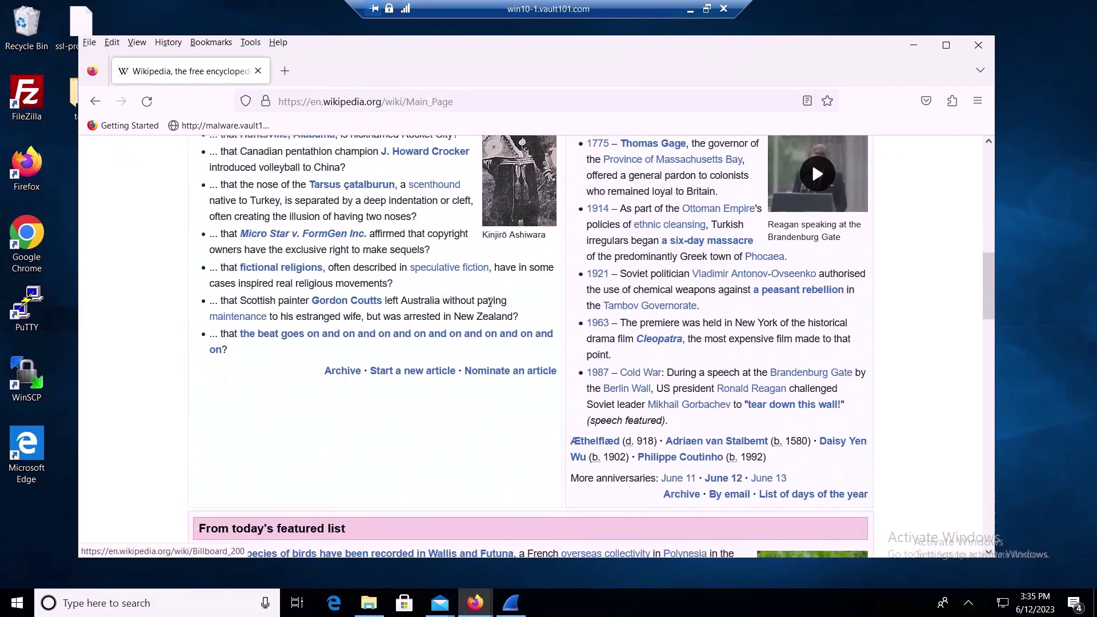
scroll(490, 303, "up", 11)
left_click(915, 45)
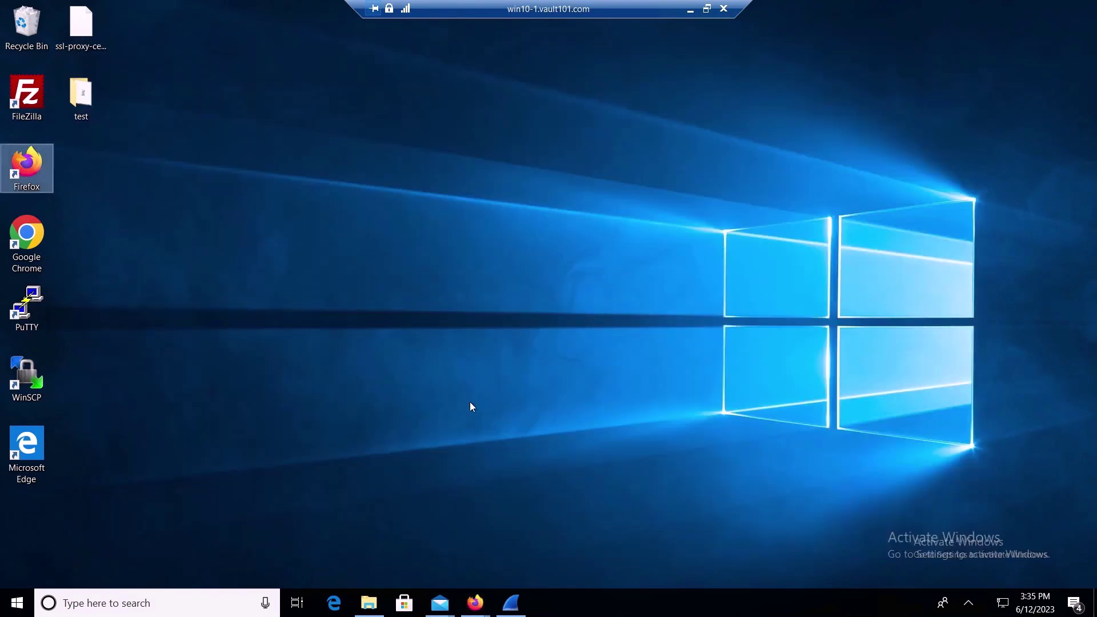
Step: Bring up the 'Re: RE: Intraday Schedule' email in Mail and select its ERC-1337-May3.pdf attachment
mouse_move(438, 605)
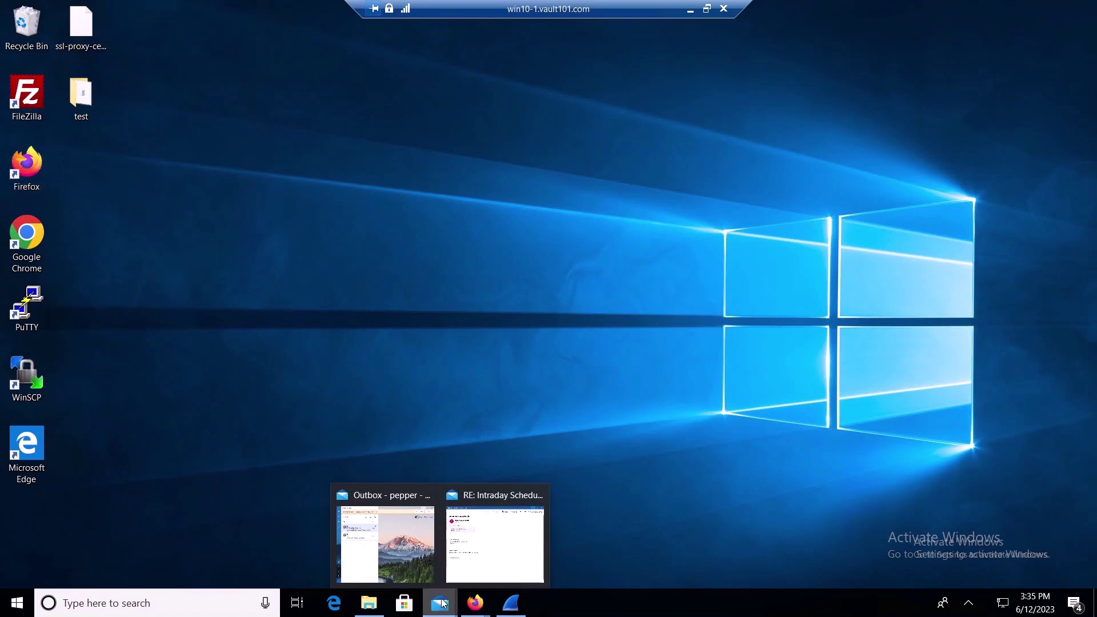
left_click(489, 561)
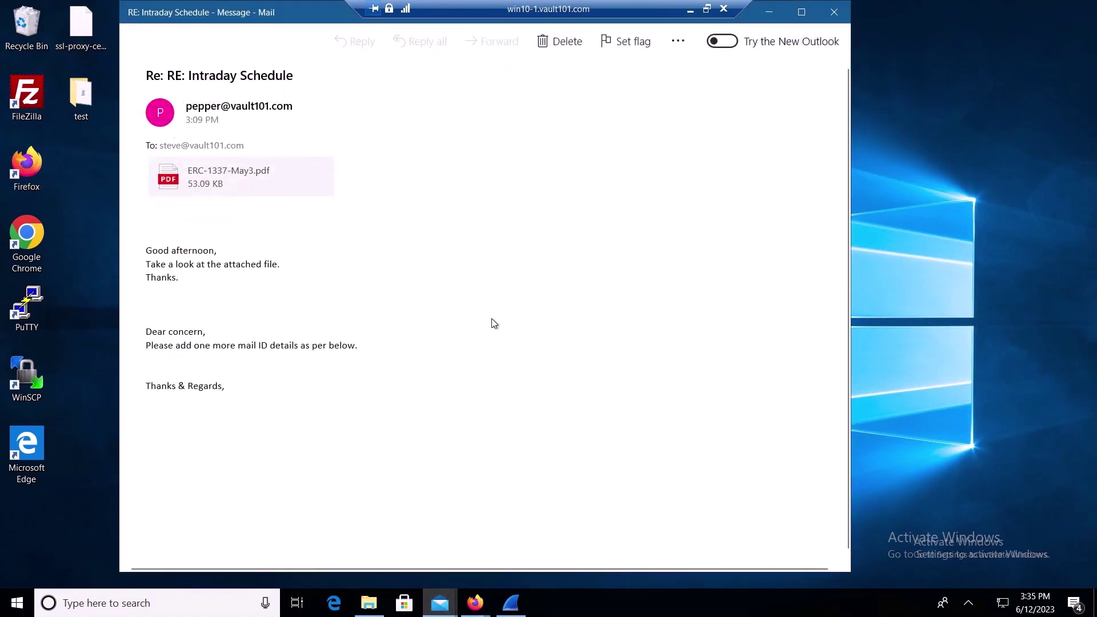
left_click(304, 179)
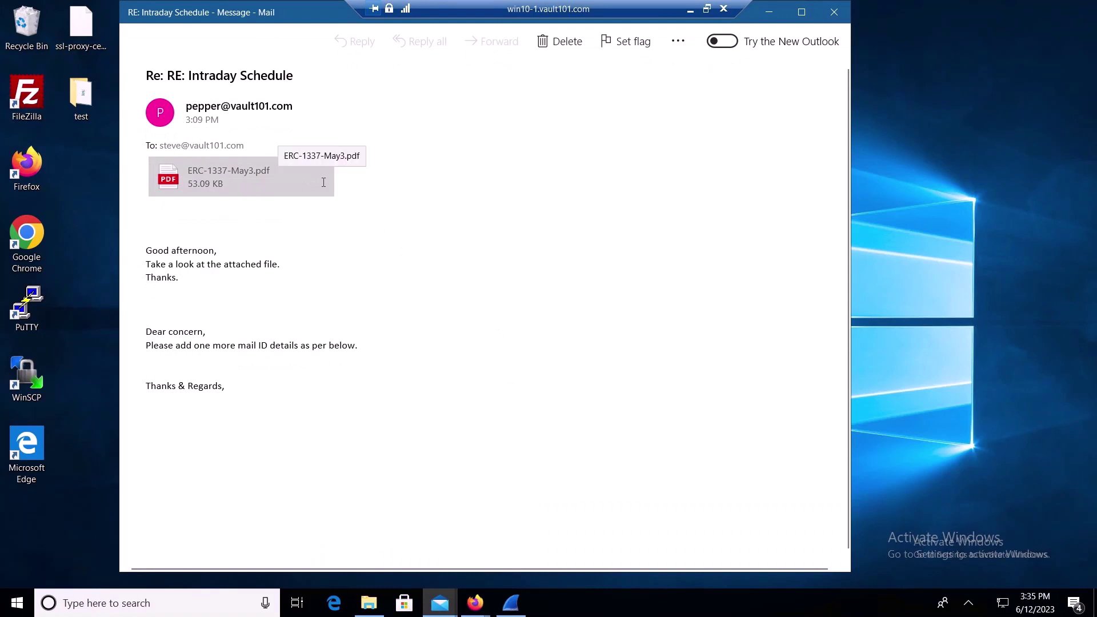
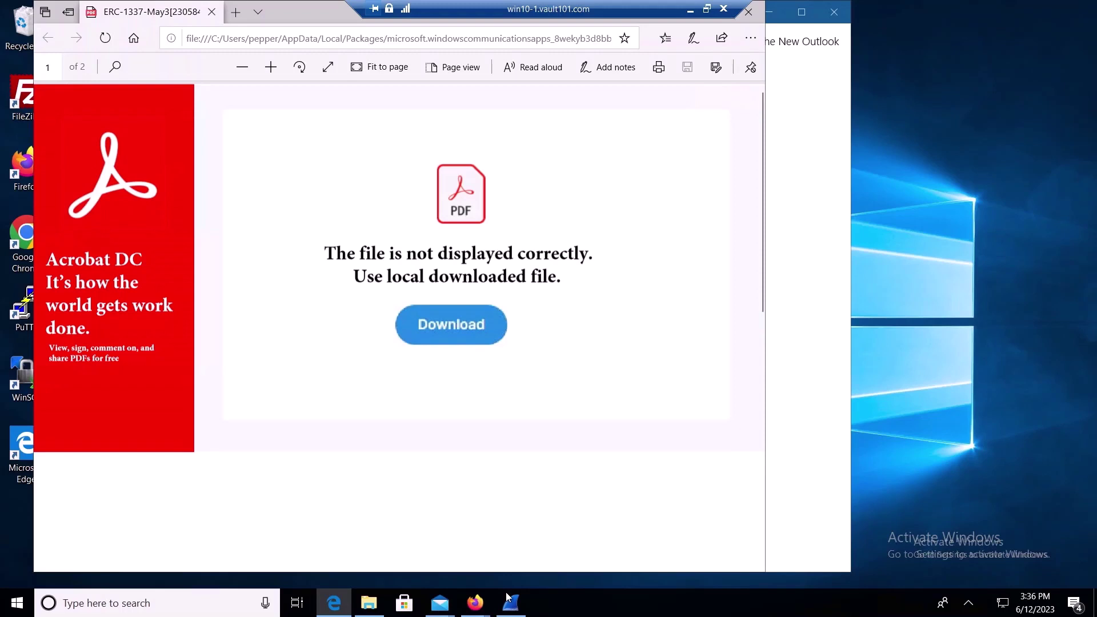
Step: Restart the http-filtered Wireshark capture, discarding the old packets without saving
left_click(507, 595)
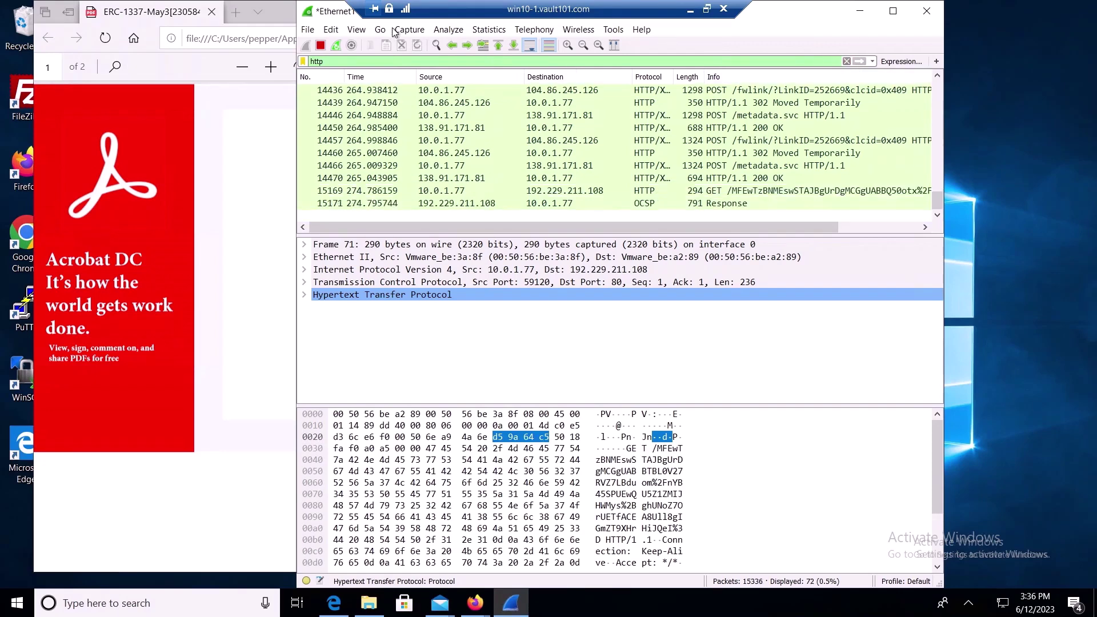
left_click(337, 45)
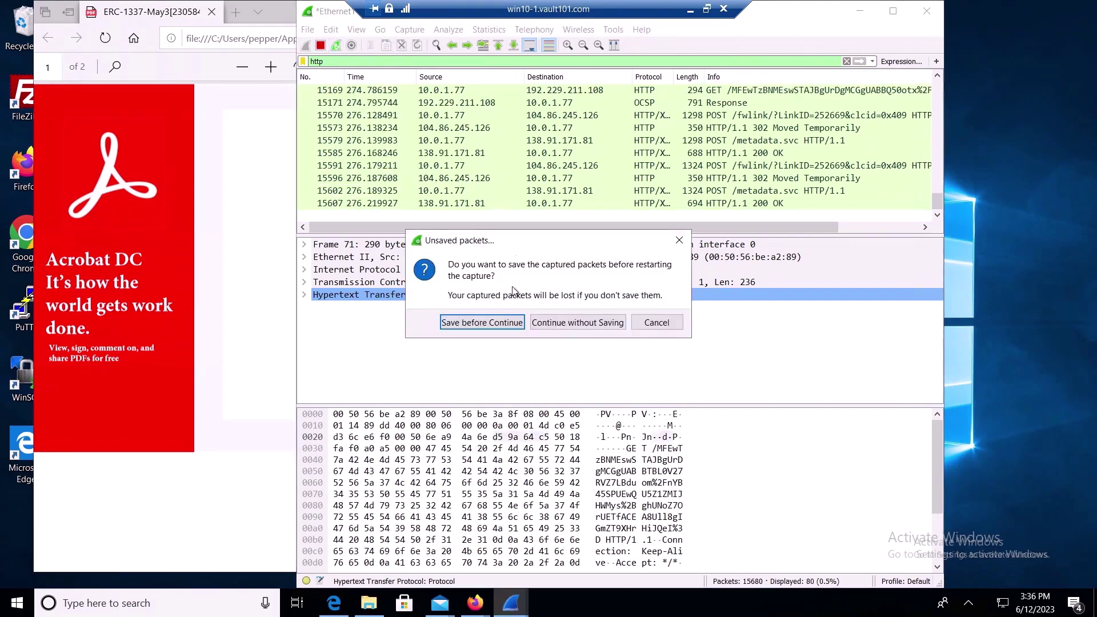
left_click(563, 323)
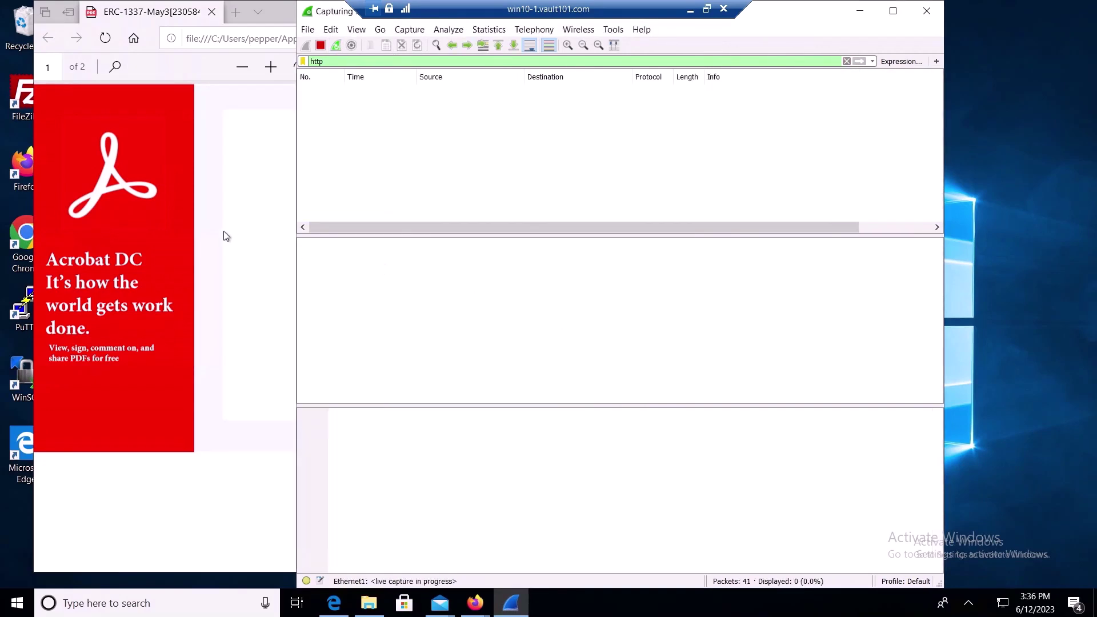
left_click(210, 92)
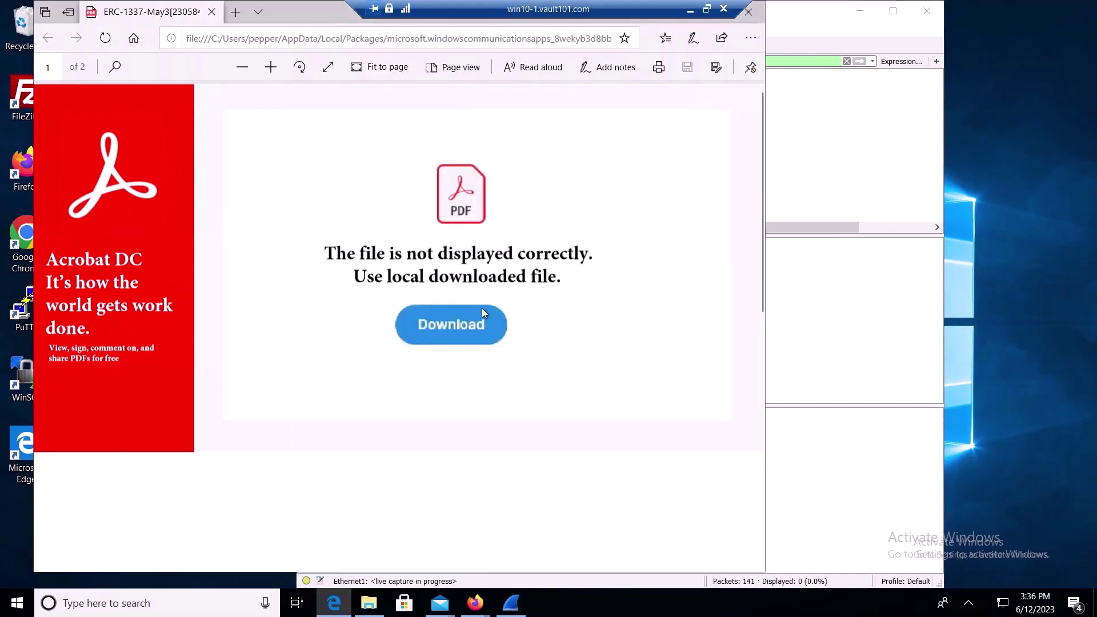
Step: Download and save 6451afa4a4181.zip from the PDF page, then show it in its Downloads folder
left_click(483, 334)
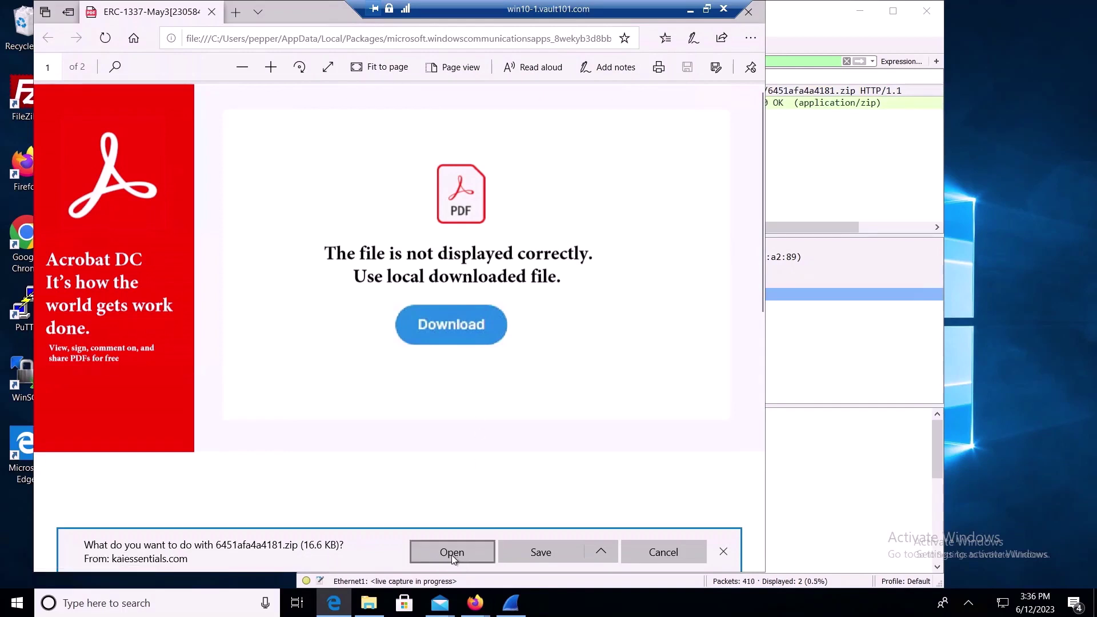
left_click(551, 554)
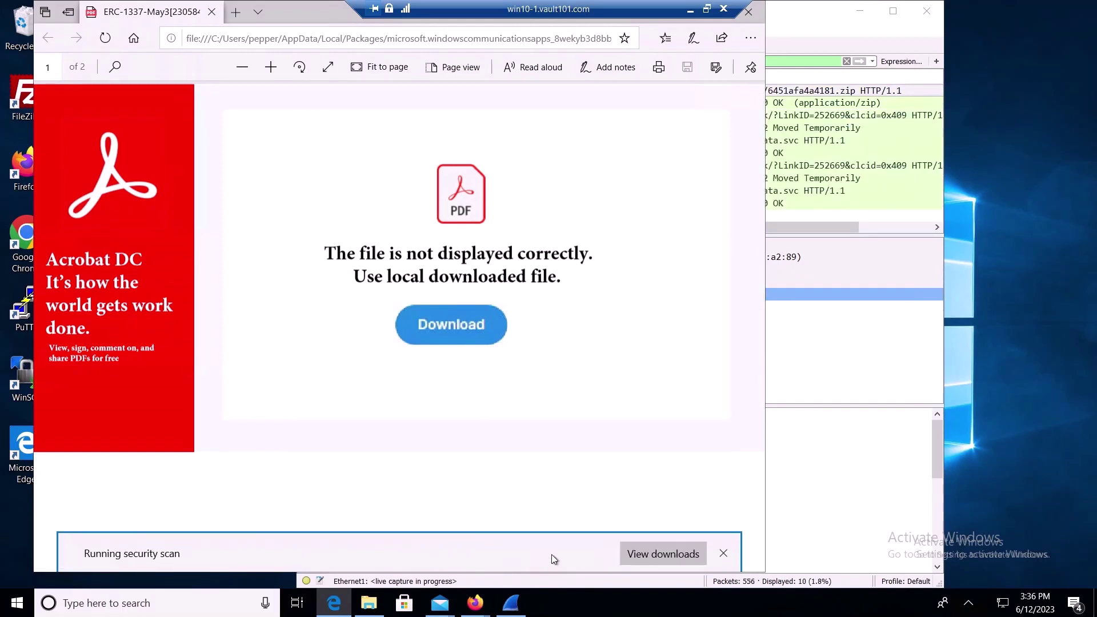
left_click(649, 550)
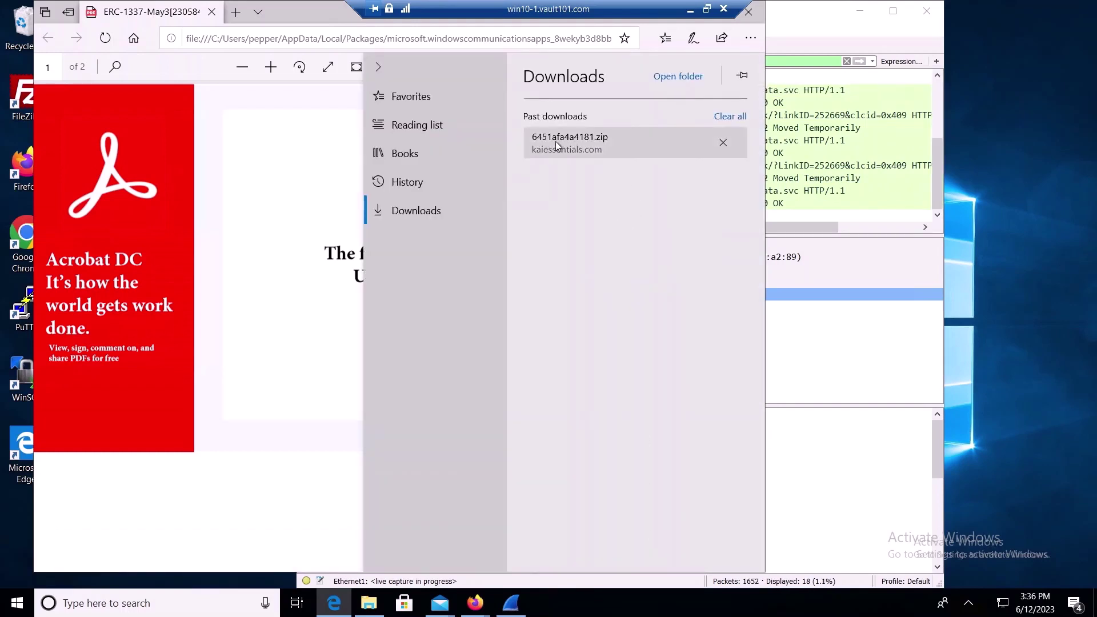
left_click(661, 77)
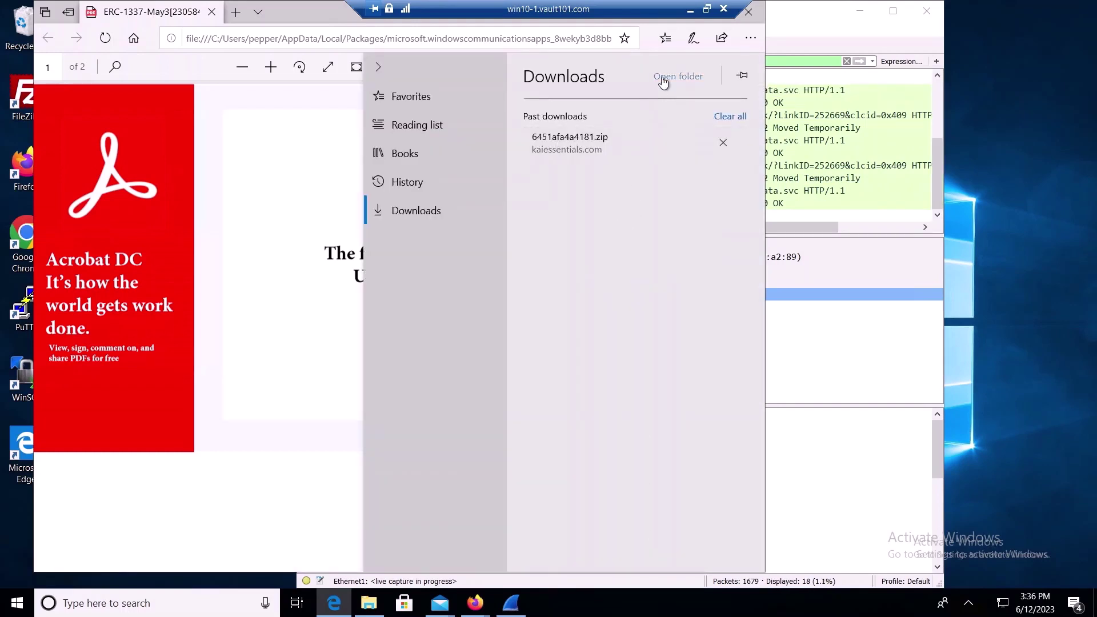
Step: Open the downloaded zip in 7-Zip to reveal ERC_F913_May3.wsf
left_click(341, 245)
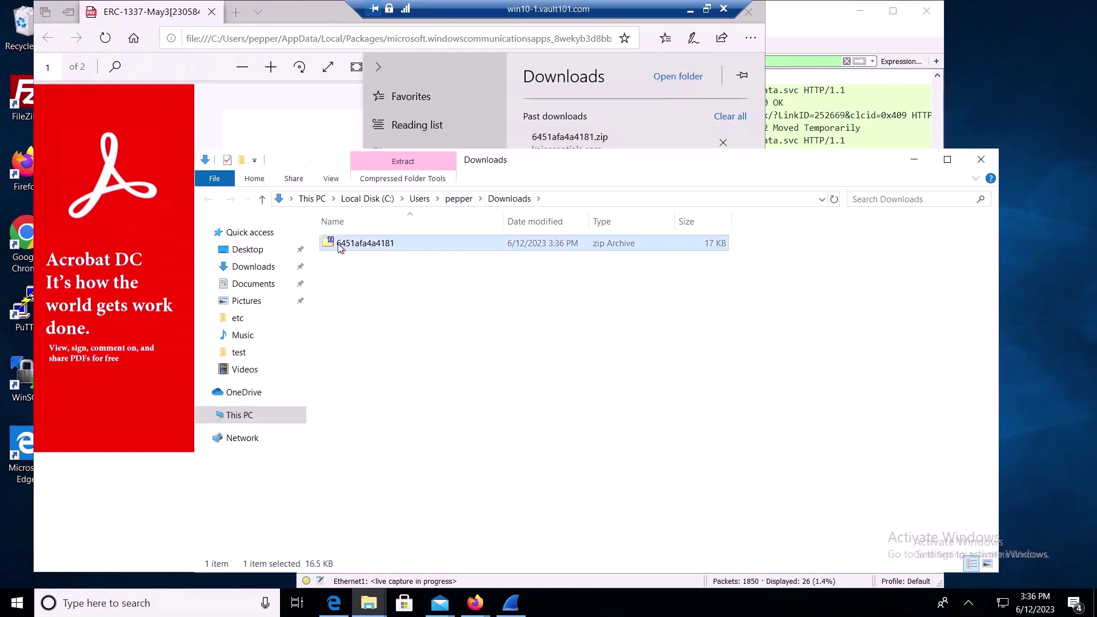
right_click(340, 247)
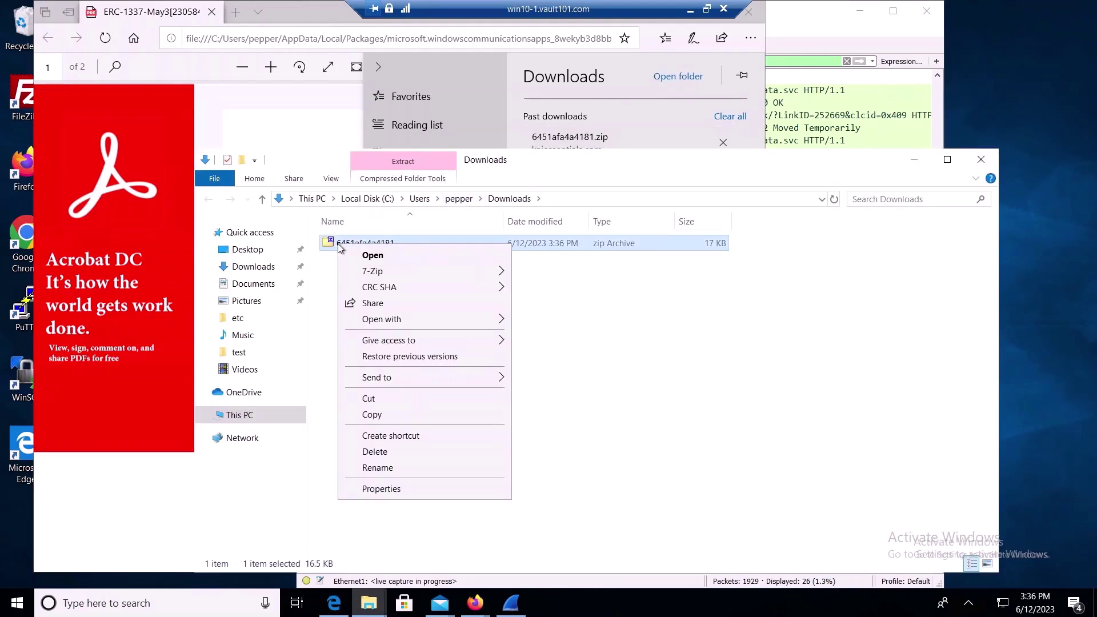
double_click(324, 243)
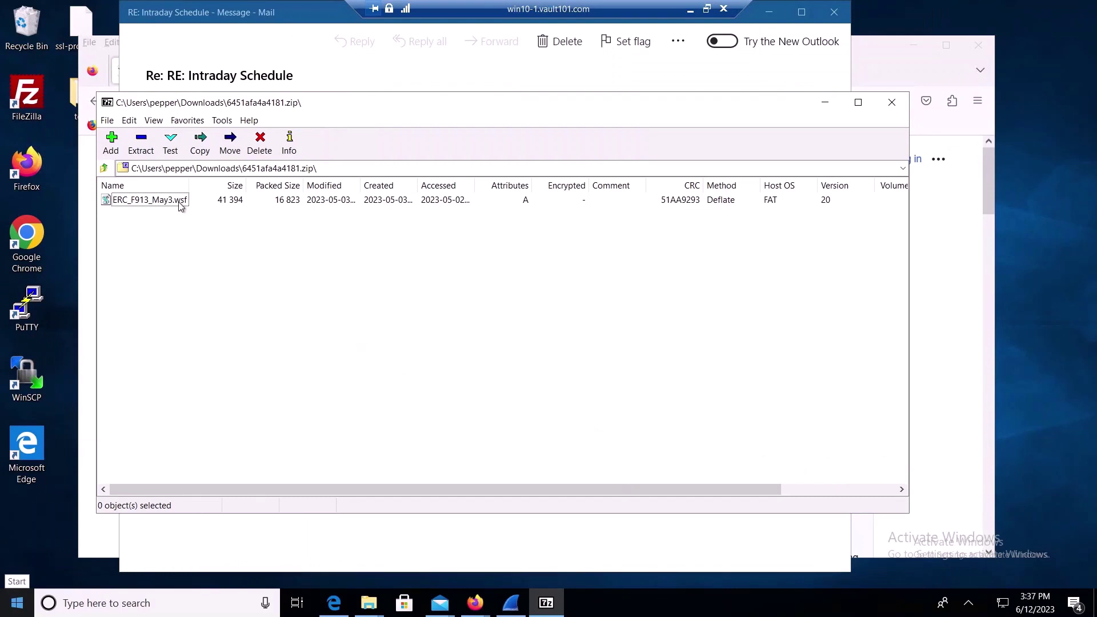
Step: Run ERC_F913_May3.wsf from 7-Zip, approving the unknown-publisher security warning
left_click(180, 206)
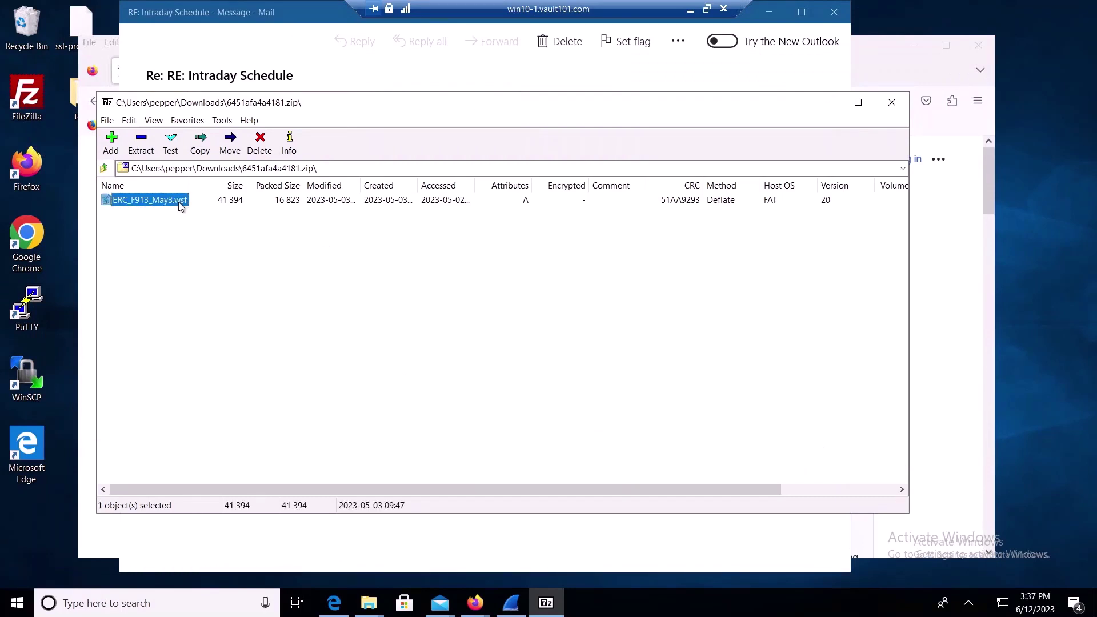
double_click(180, 202)
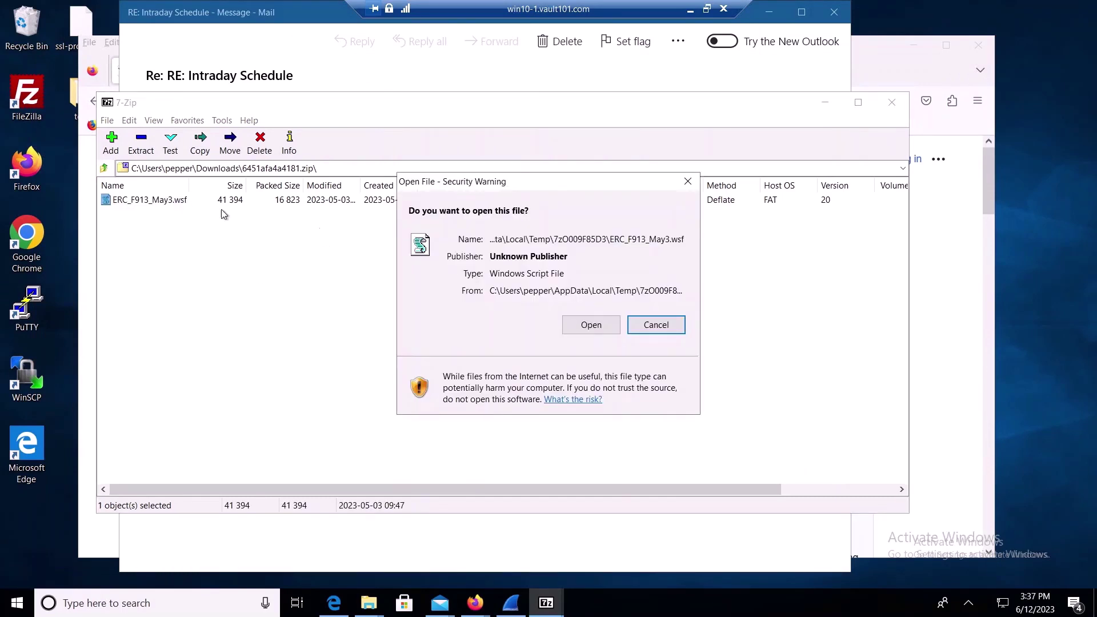
left_click(592, 325)
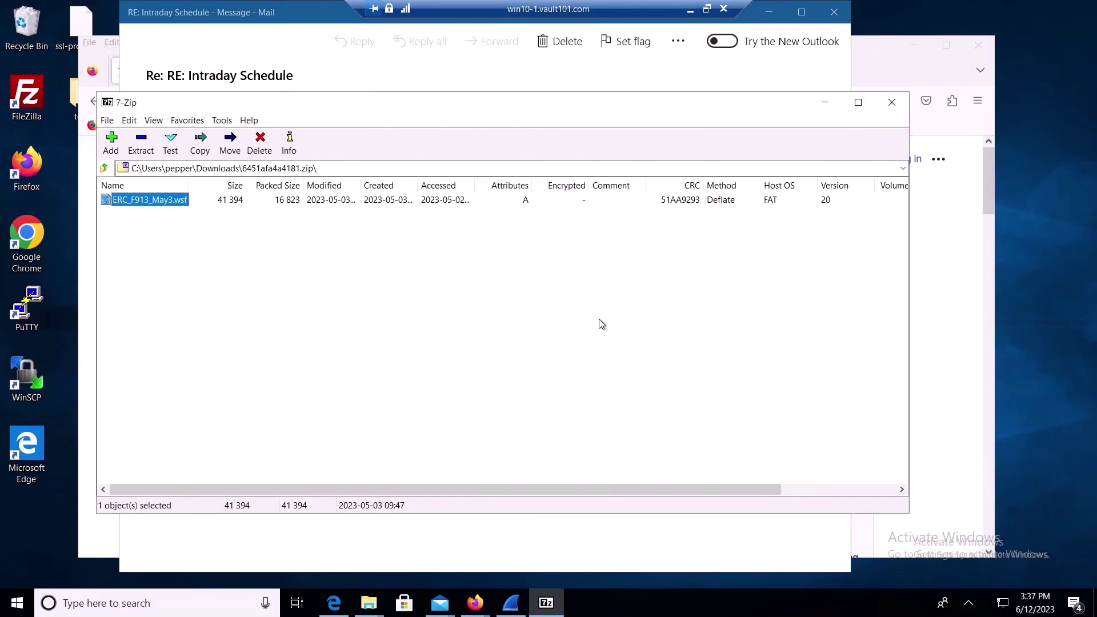
Step: Follow packet 3385's TCP stream and highlight the malware-blocked HTML reply
left_click(510, 603)
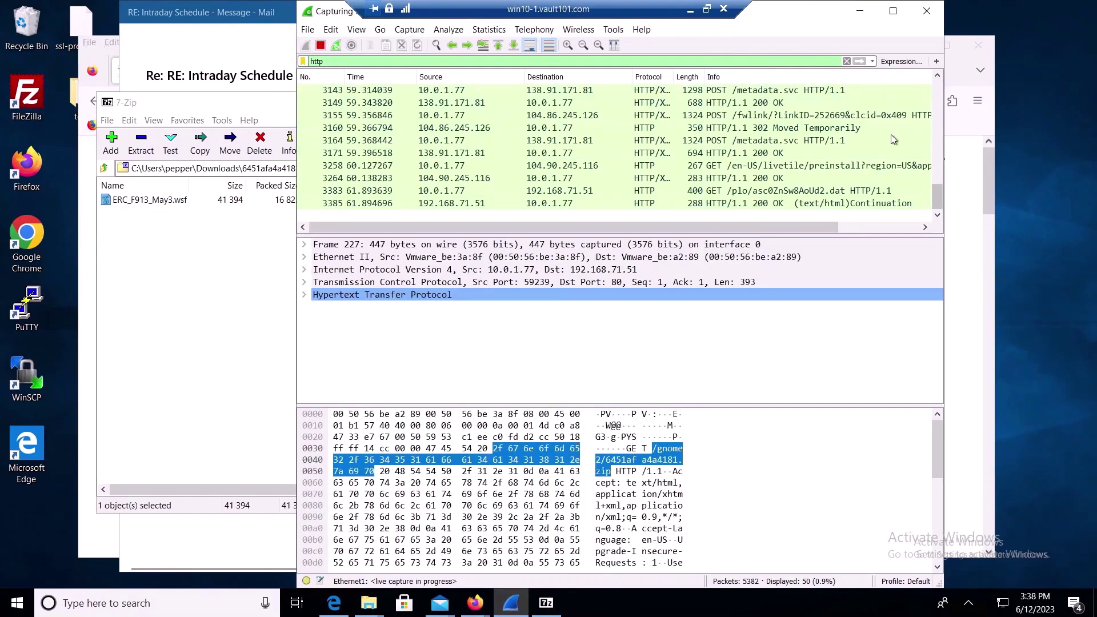
left_click(811, 204)
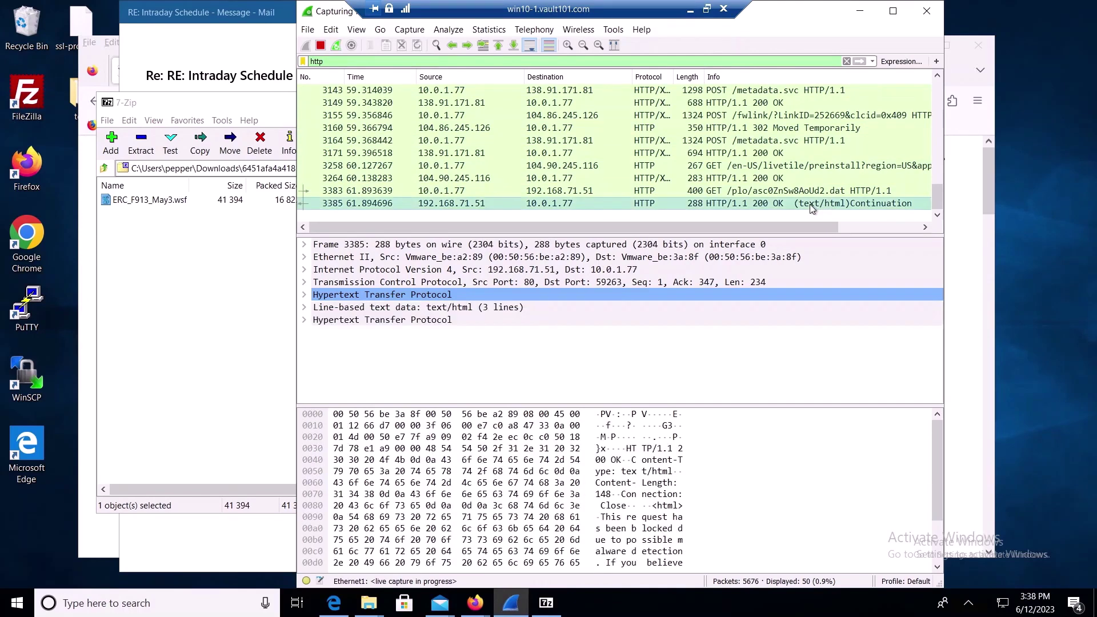
right_click(810, 204)
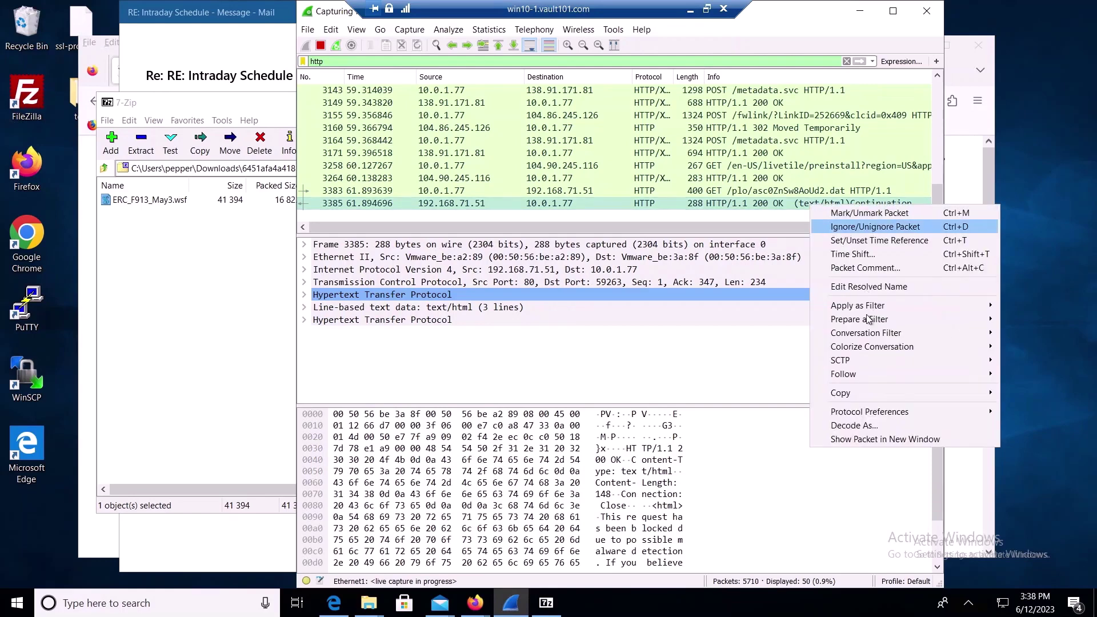
mouse_move(870, 379)
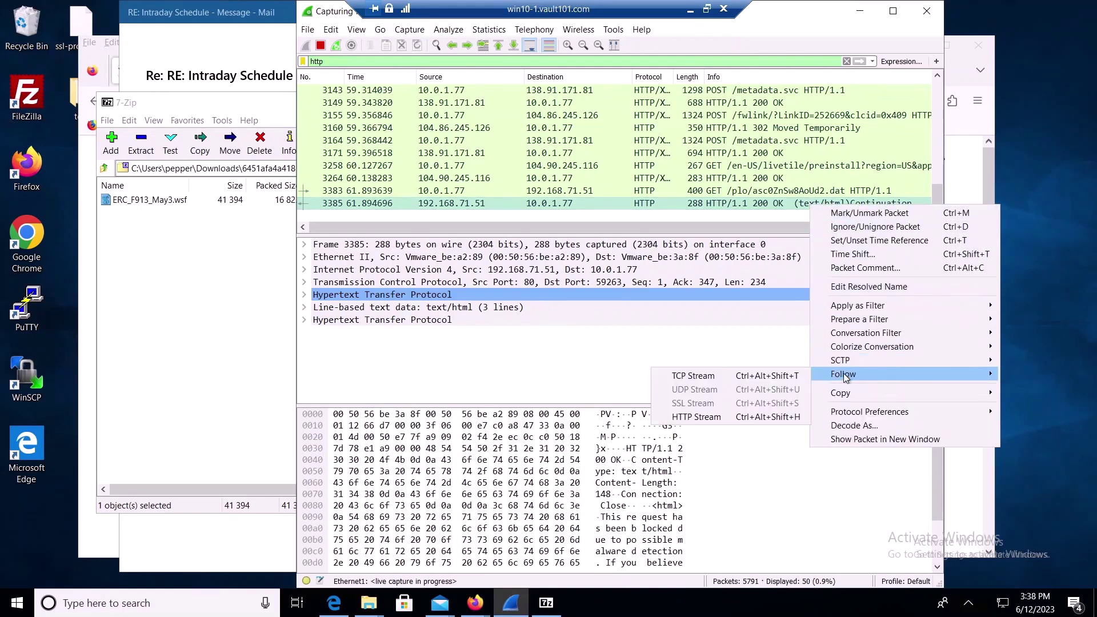
left_click(755, 382)
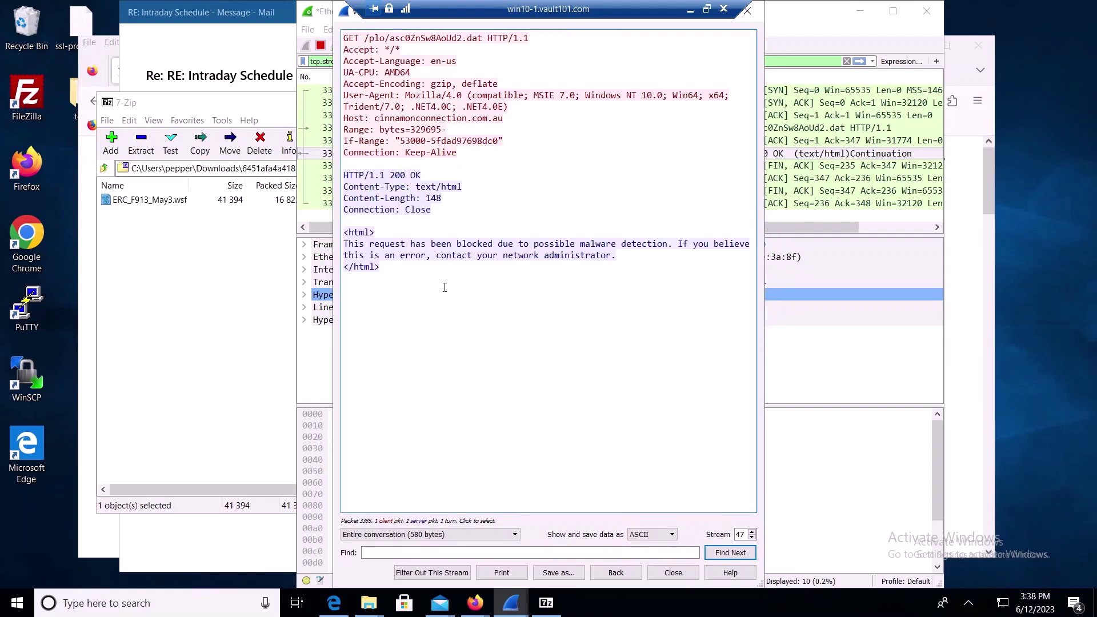
left_click_drag(360, 269, 324, 232)
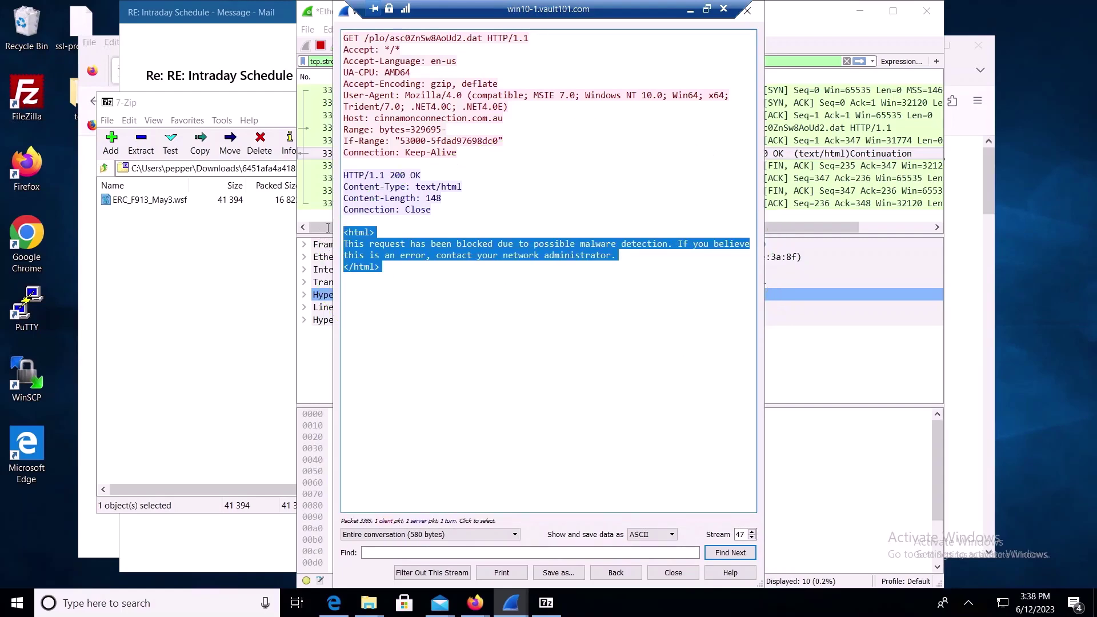
Step: Open the ATP Cloud detail page for the latest asc0ZnSw8AoUd2.dat download
left_click(690, 9)
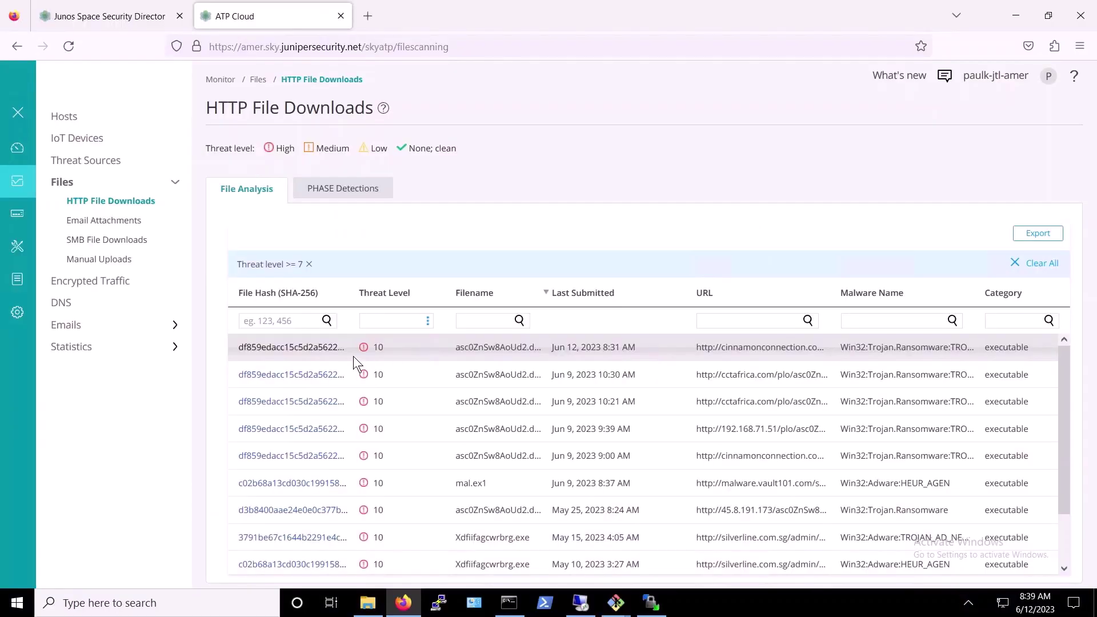
left_click(304, 347)
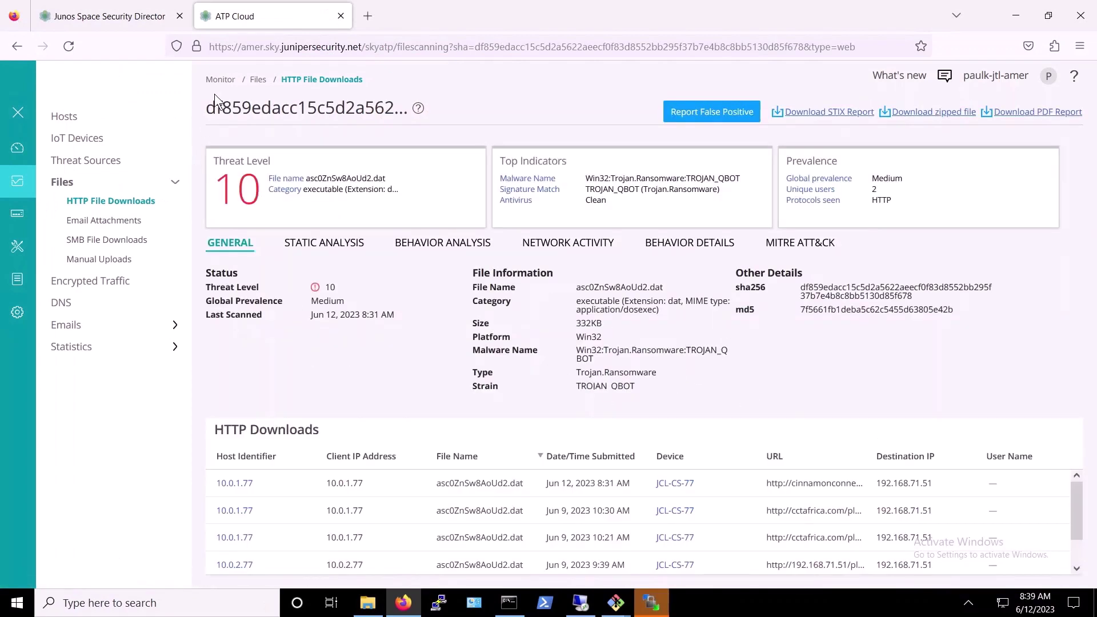
left_click(17, 47)
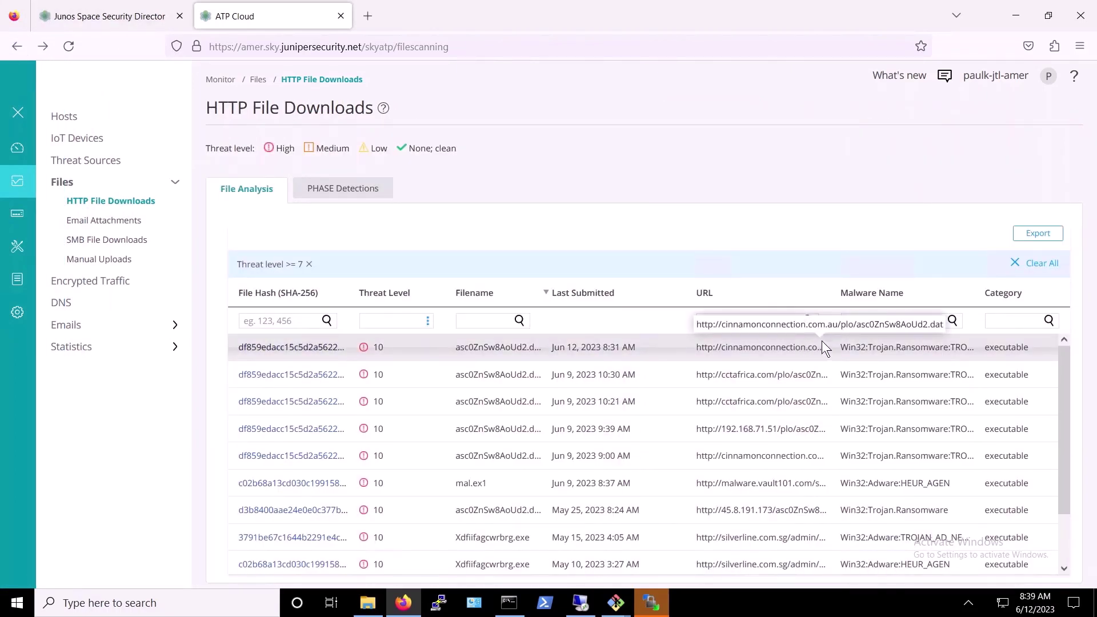
left_click(295, 349)
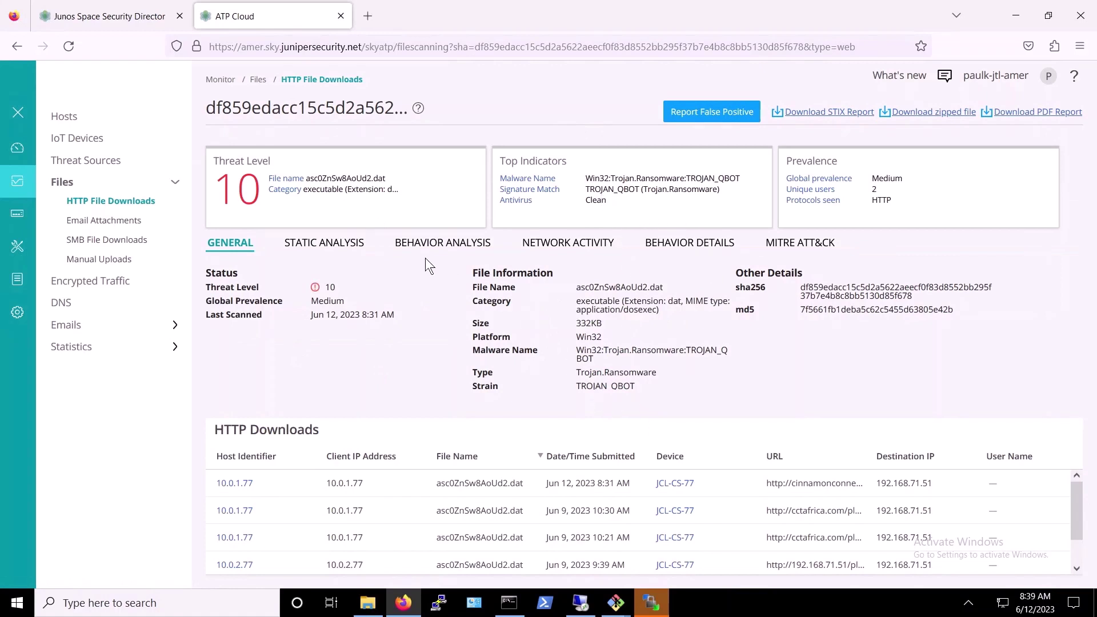
Step: Review the file's Static, Behavior, Network, Behavior Details and MITRE ATT&CK reports, then open Security Director alerts
left_click(330, 245)
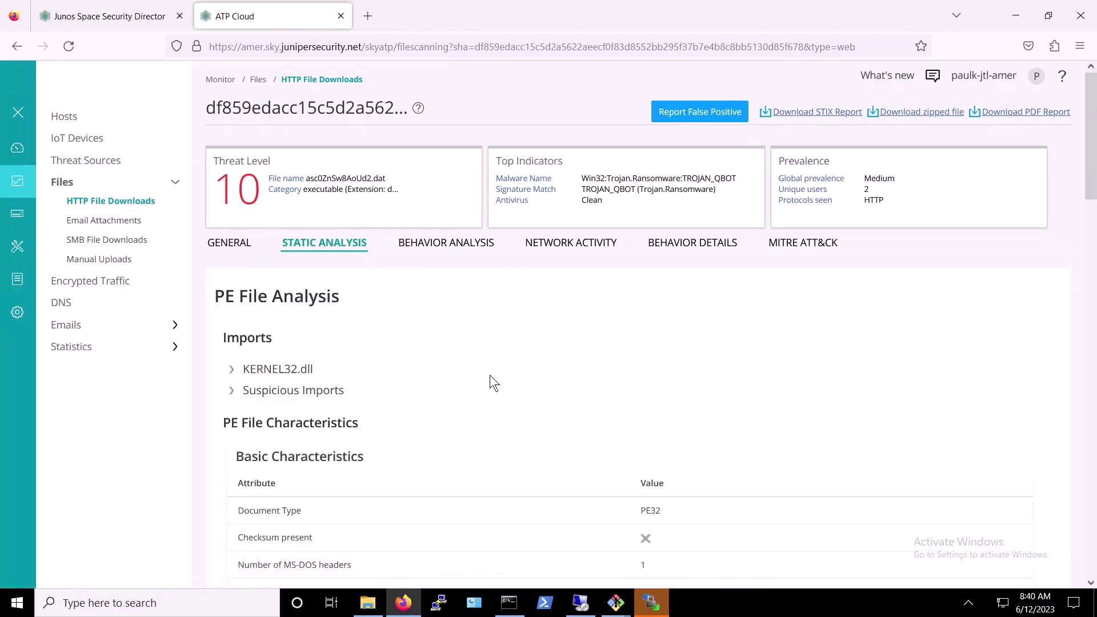
scroll(489, 375, "down", 5)
scroll(489, 375, "up", 5)
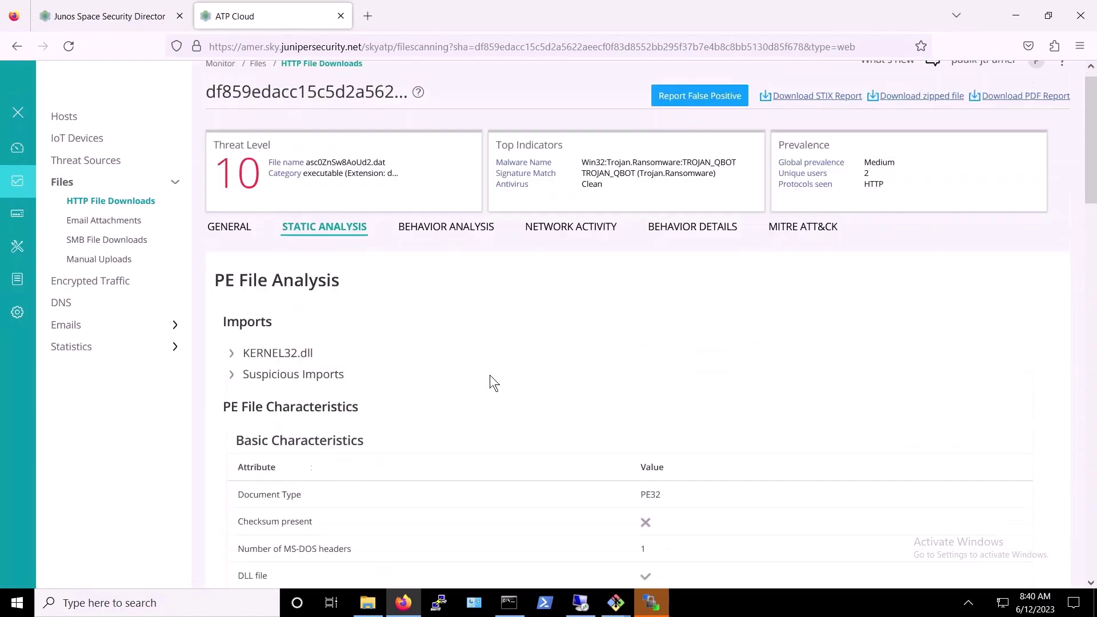
left_click(452, 249)
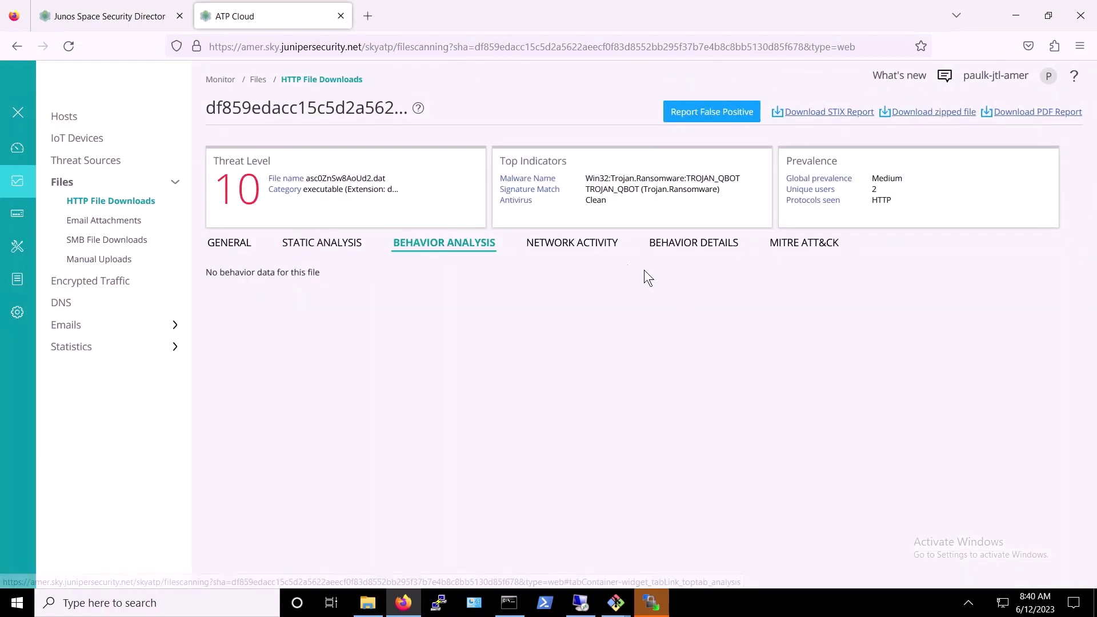
left_click(600, 250)
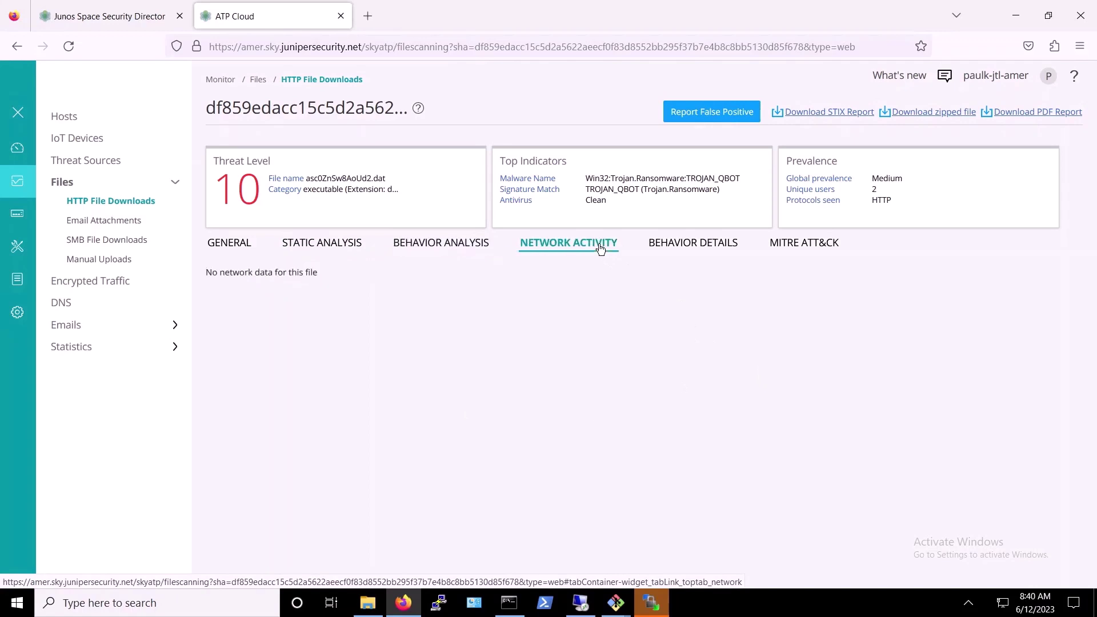
left_click(705, 252)
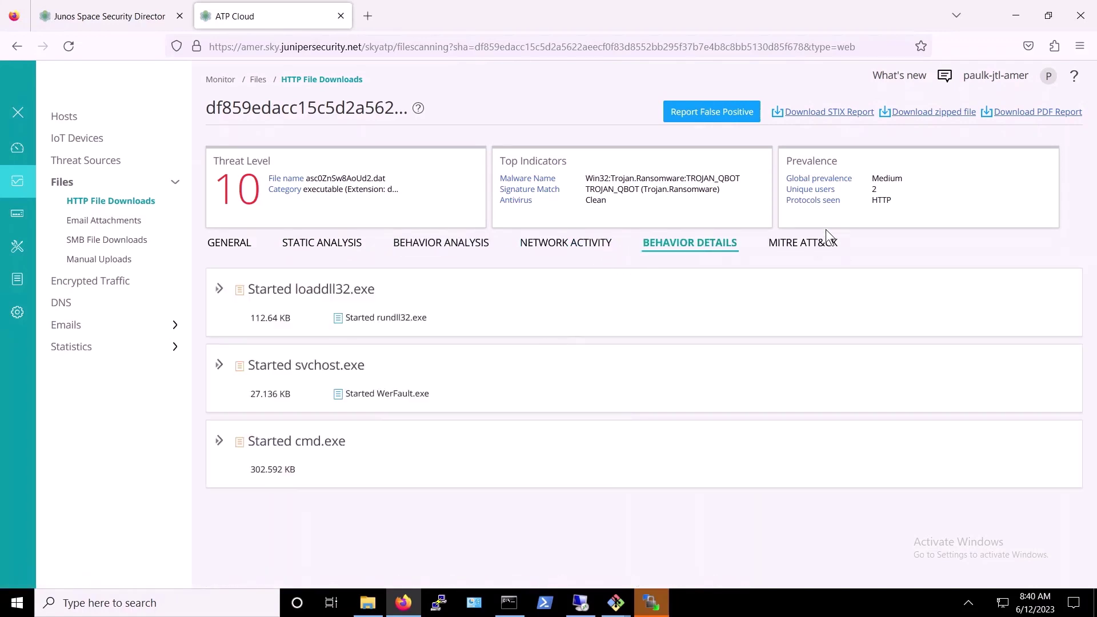
left_click(809, 248)
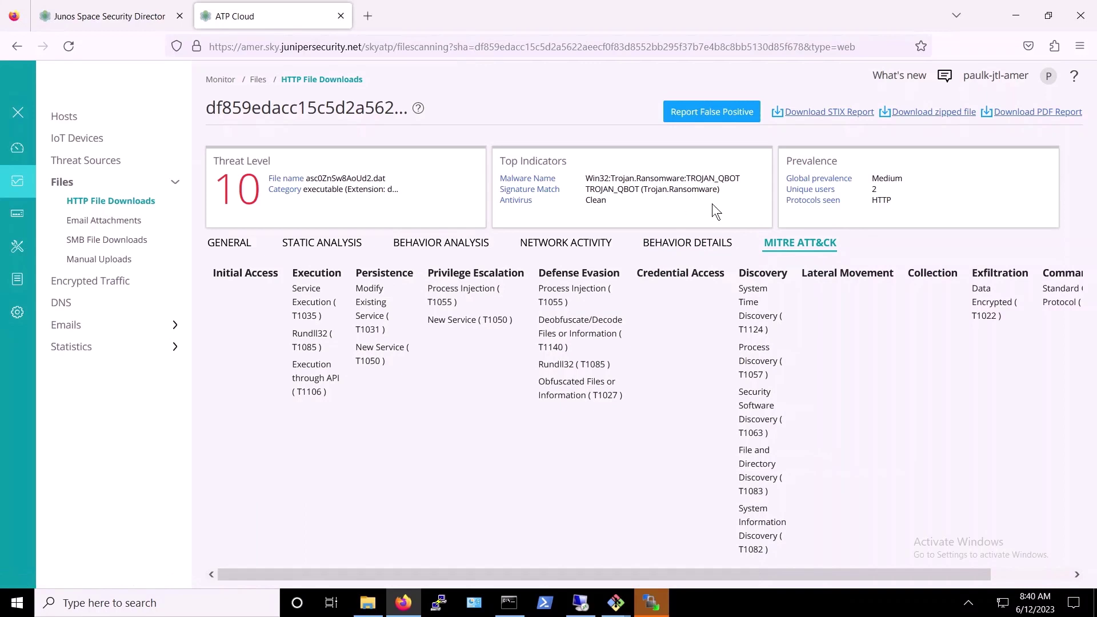
left_click(112, 16)
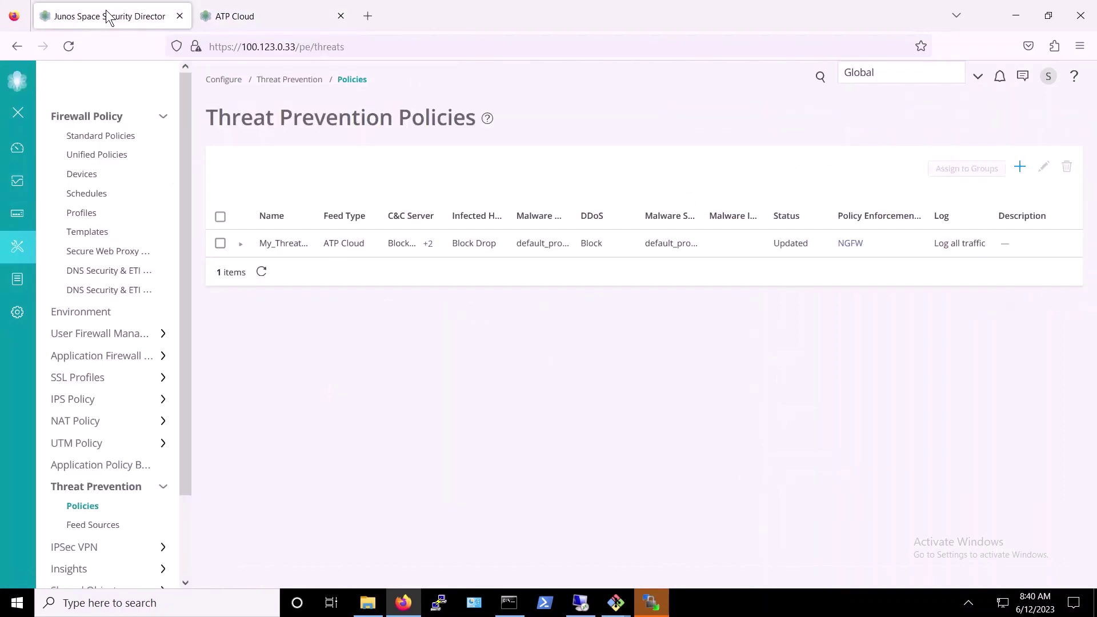
left_click(15, 188)
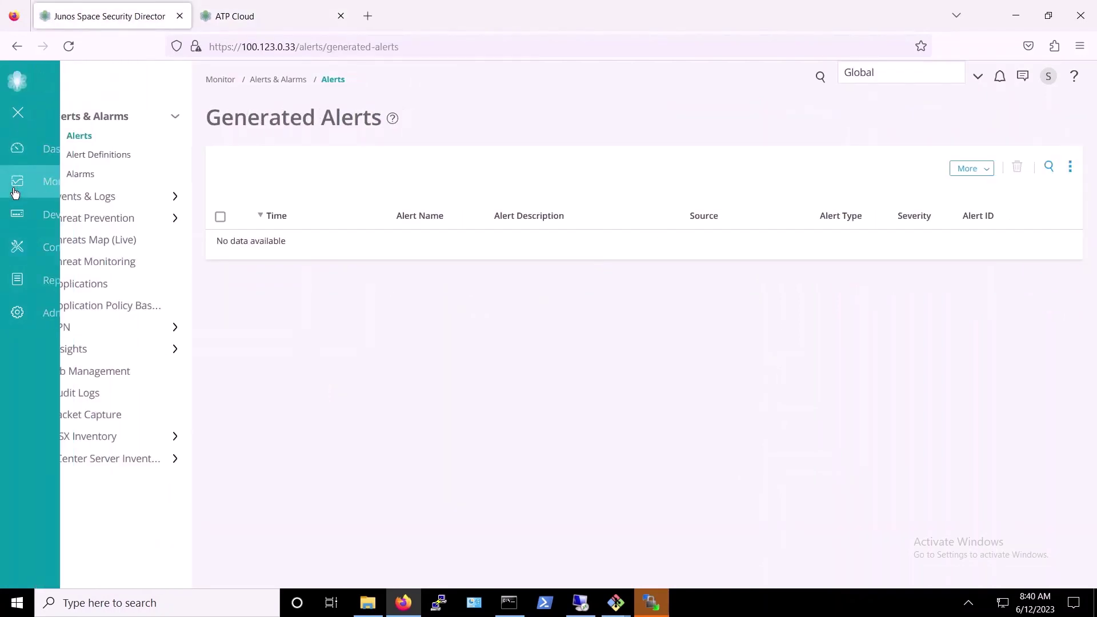
Step: Open host 10.0.1.77 from ATP Cloud Hosts and review its current threats
left_click(111, 222)
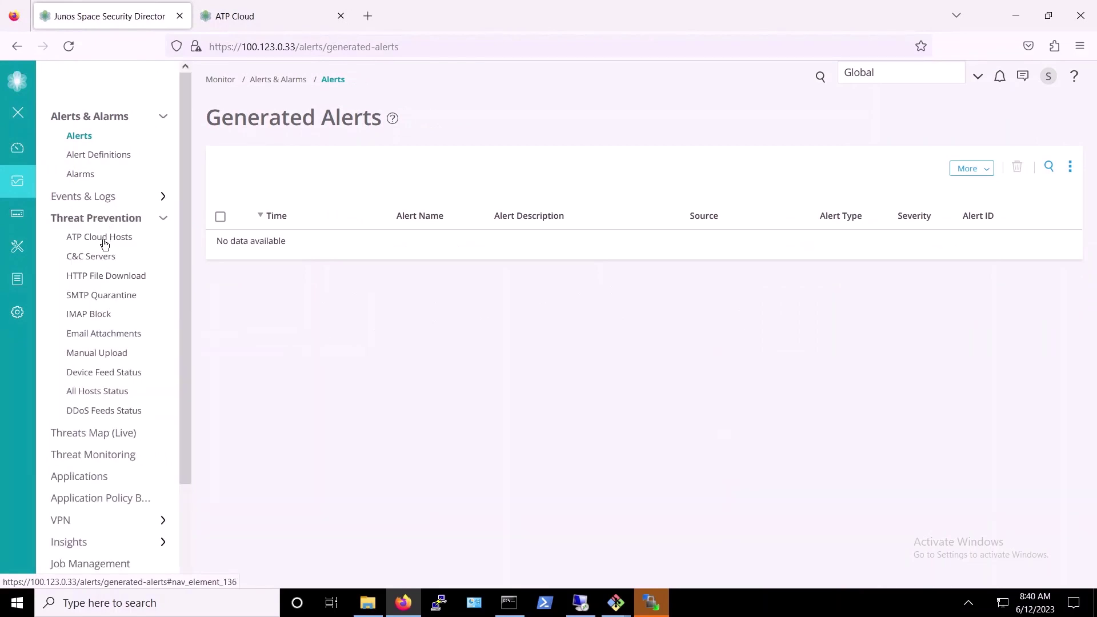
left_click(104, 243)
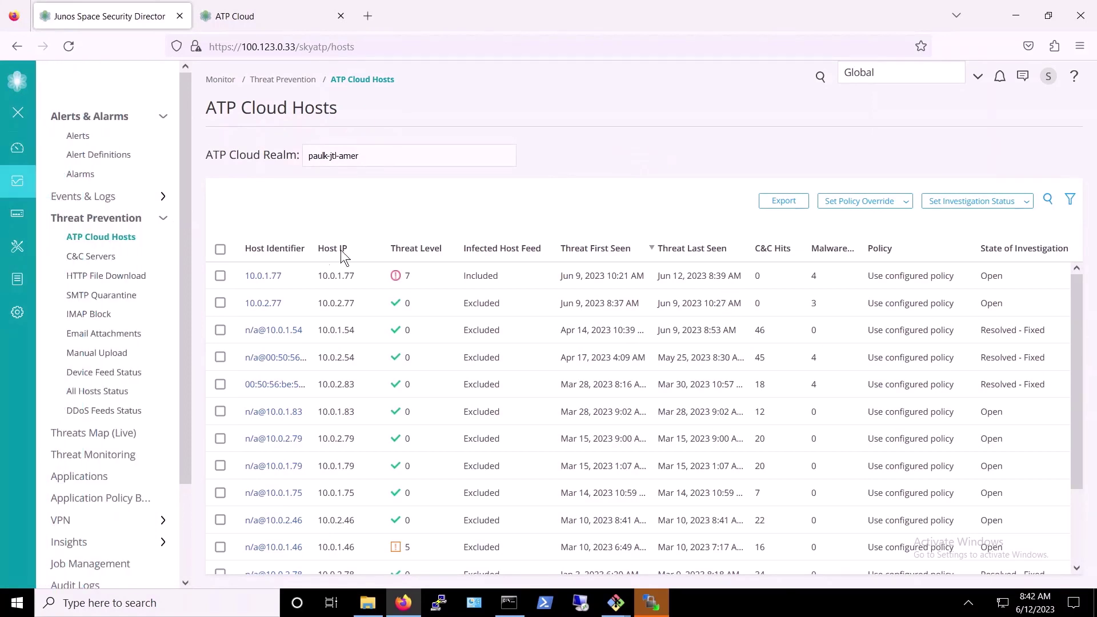
left_click(268, 278)
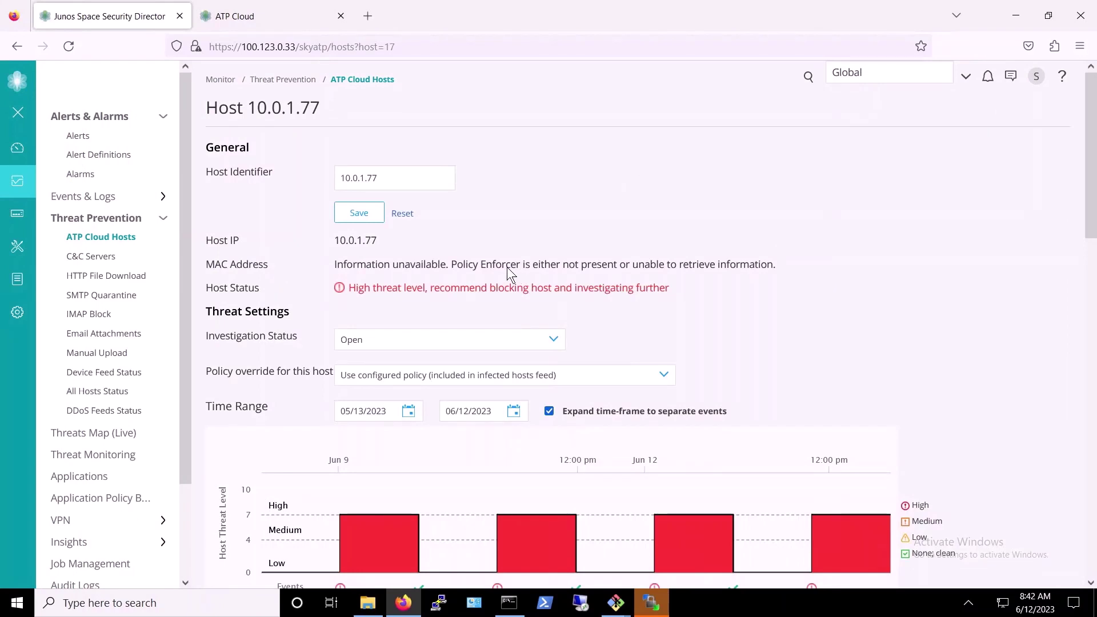
scroll(506, 267, "down", 5)
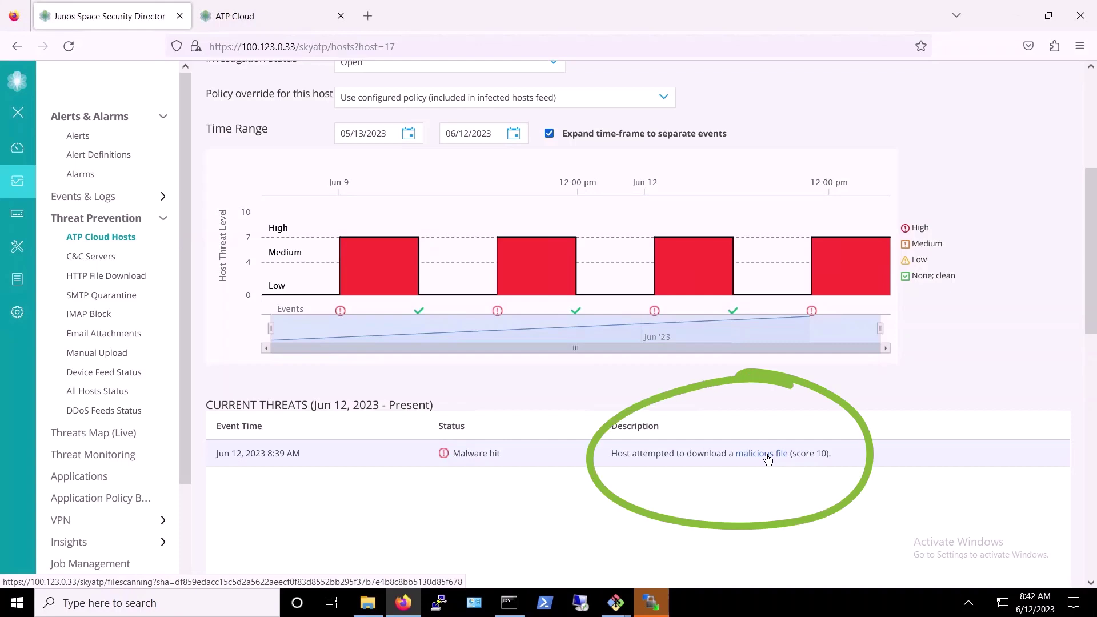
scroll(767, 458, "down", 2)
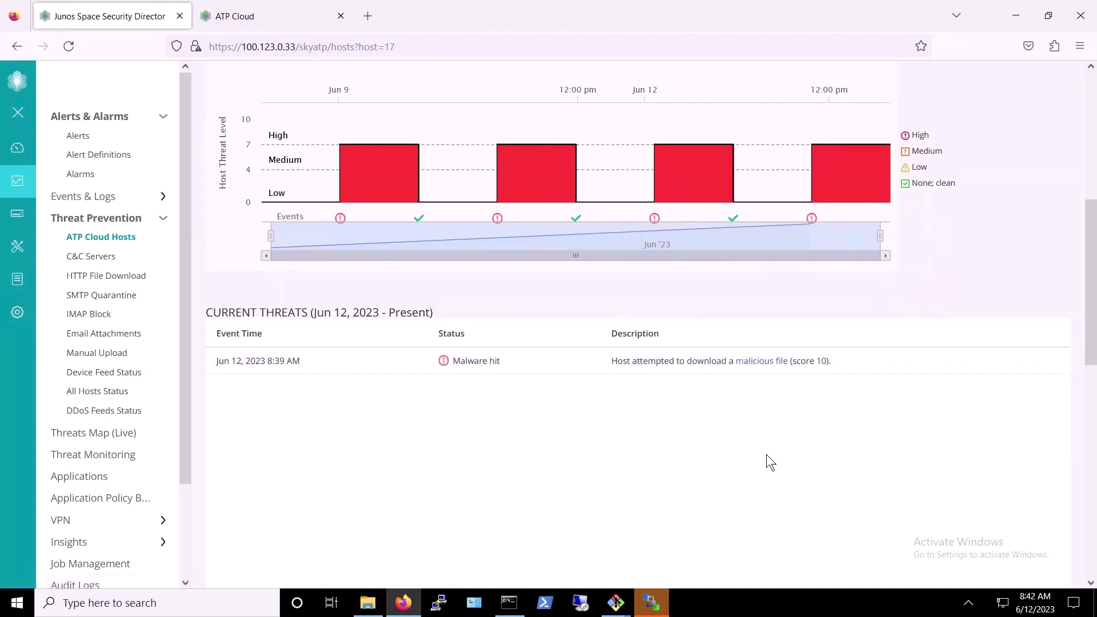
scroll(767, 456, "up", 4)
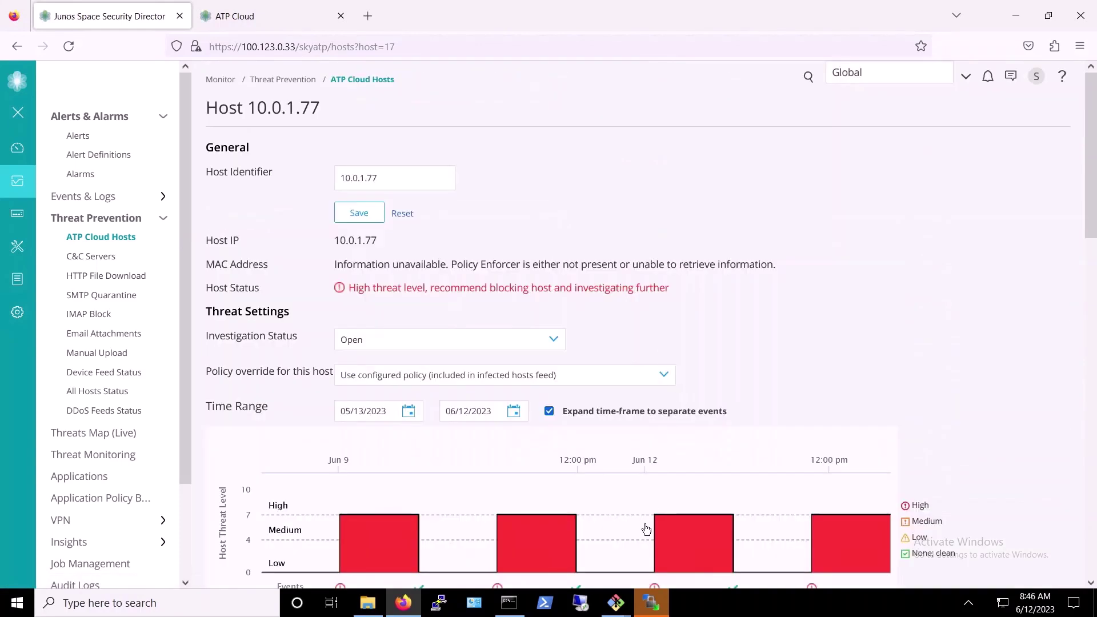
Step: Attempt a Remote Desktop connection to win10-1, clear the console, and dismiss the connection failure
left_click(580, 604)
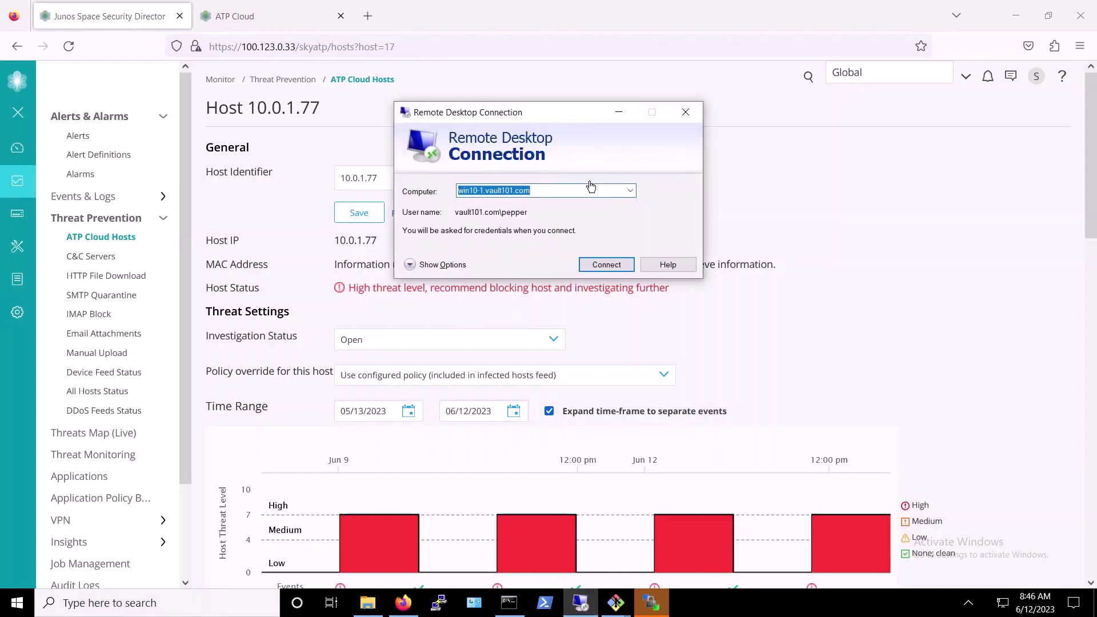
left_click(601, 266)
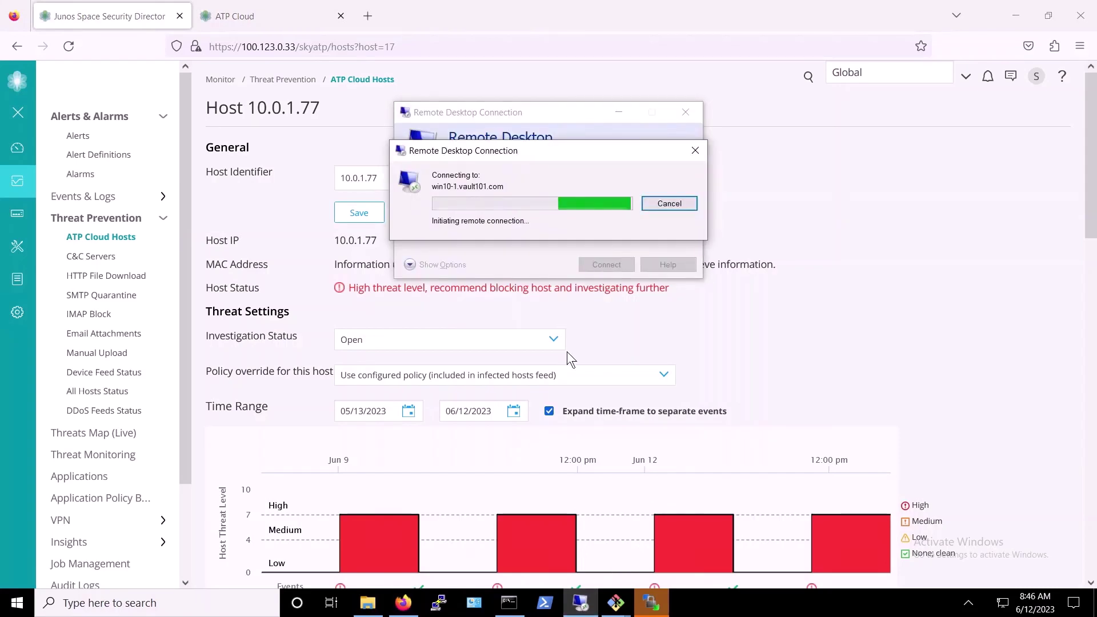
left_click(512, 604)
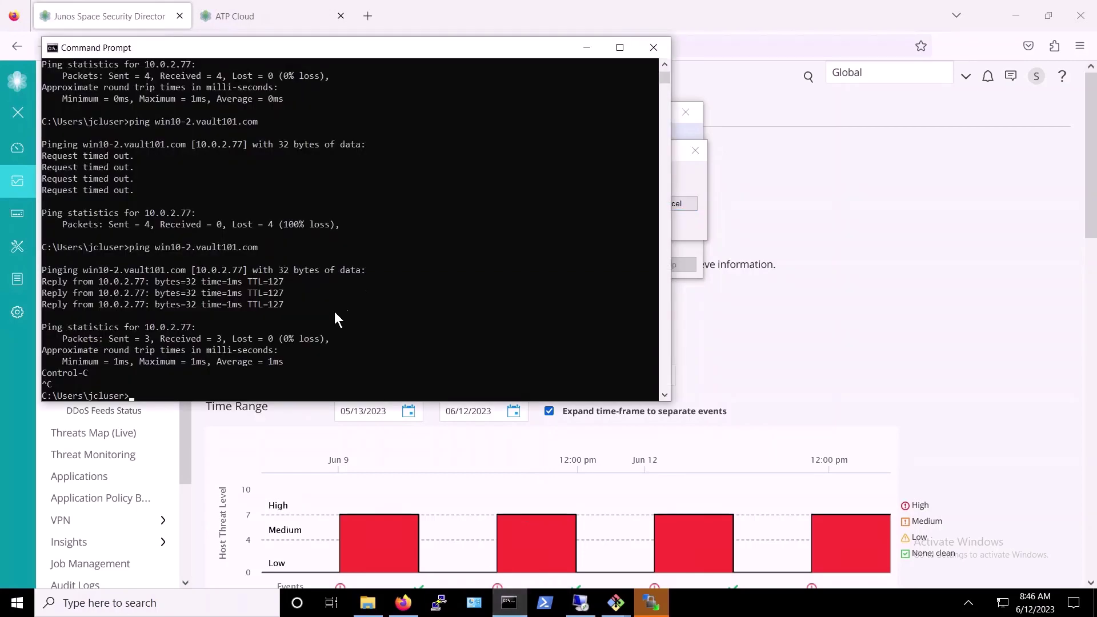
type("clear")
key("Return")
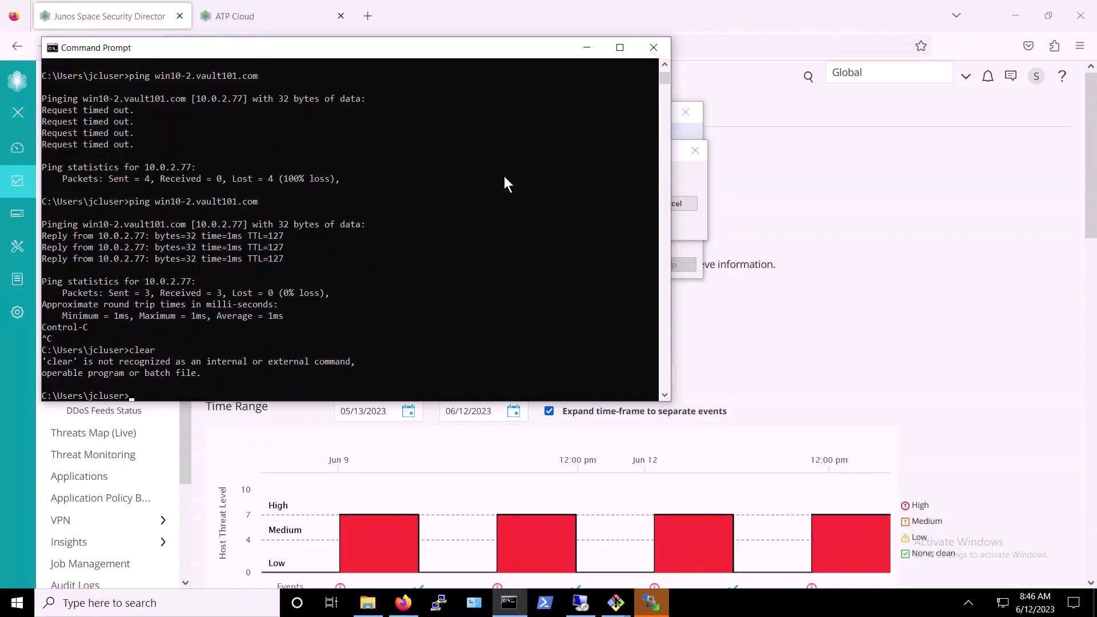
type("cls")
key("Return")
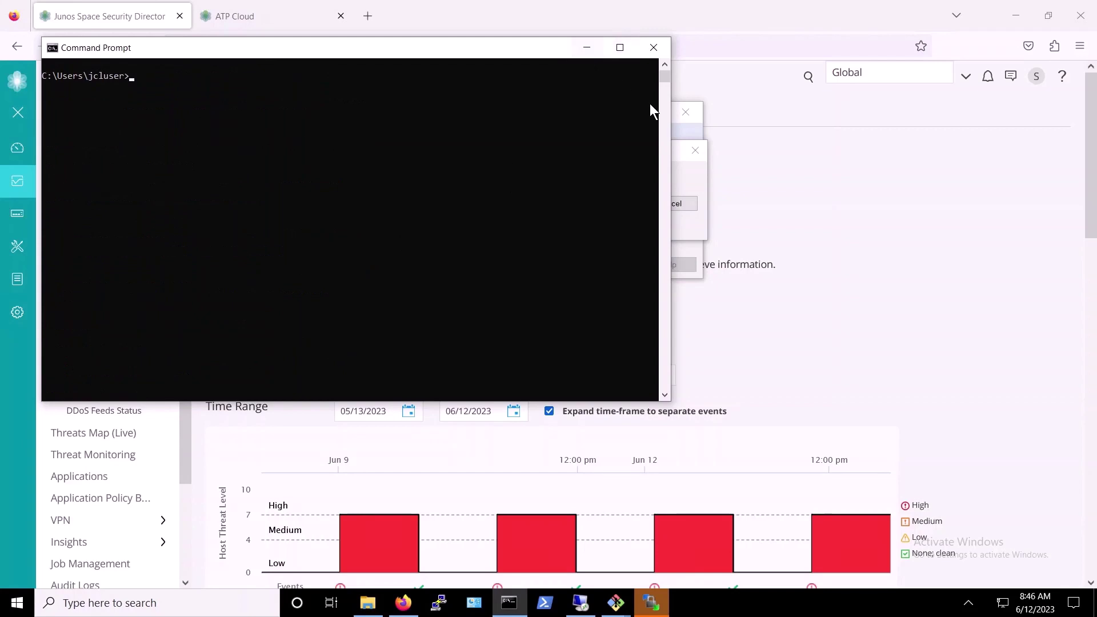
left_click(681, 160)
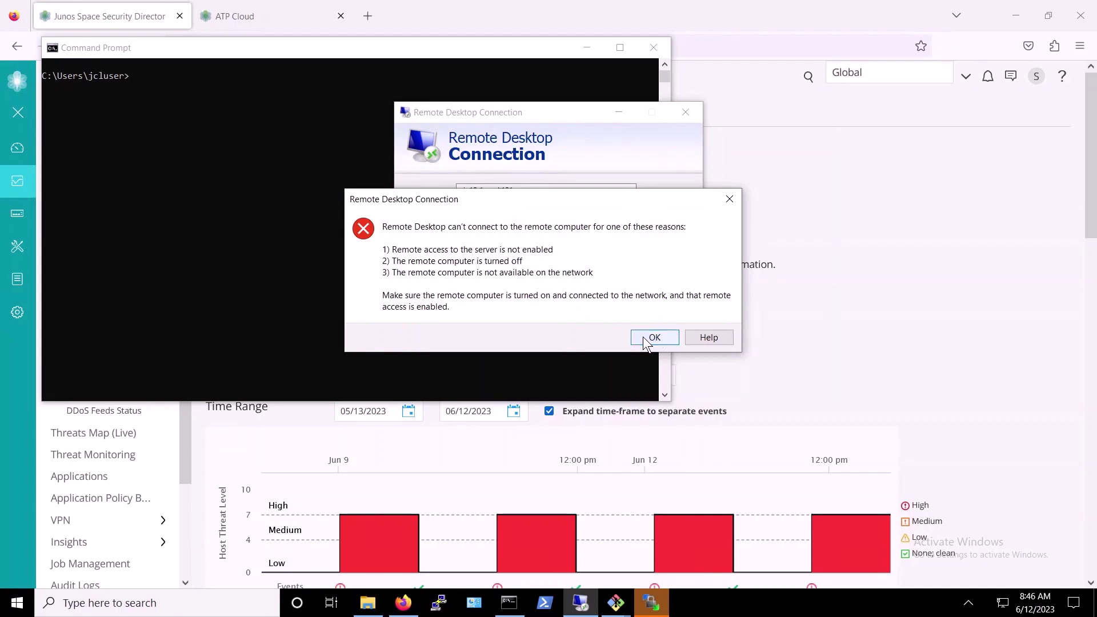
left_click(647, 341)
Step: Ping 10.0.1.77 from the Command Prompt, which times out with 100% loss
left_click(309, 43)
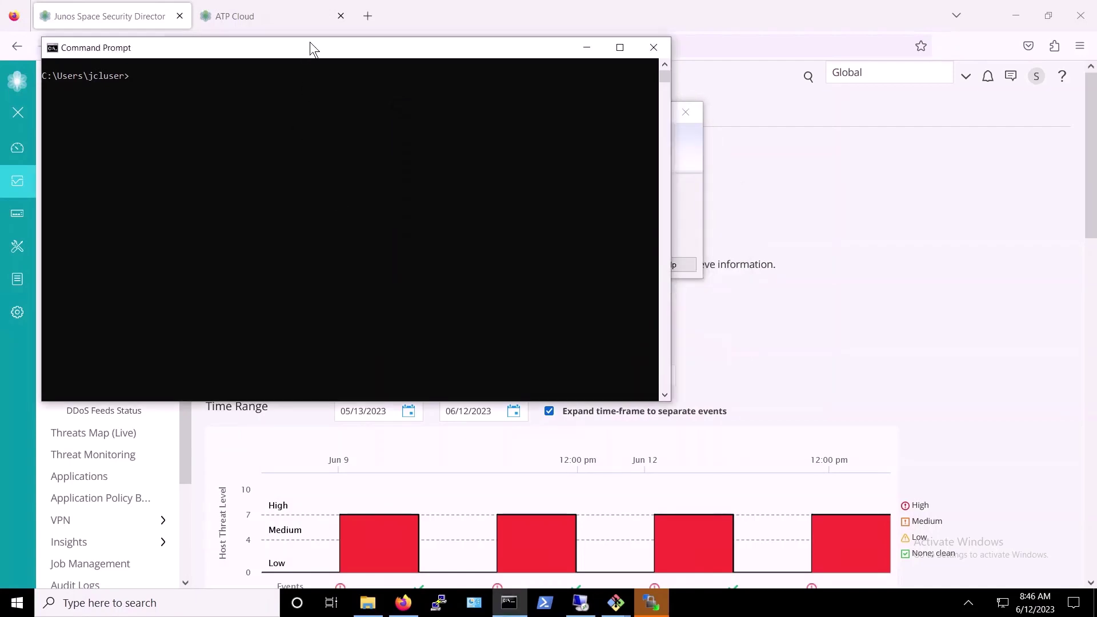
left_click_drag(309, 48, 538, 239)
left_click(517, 286)
type("ping ")
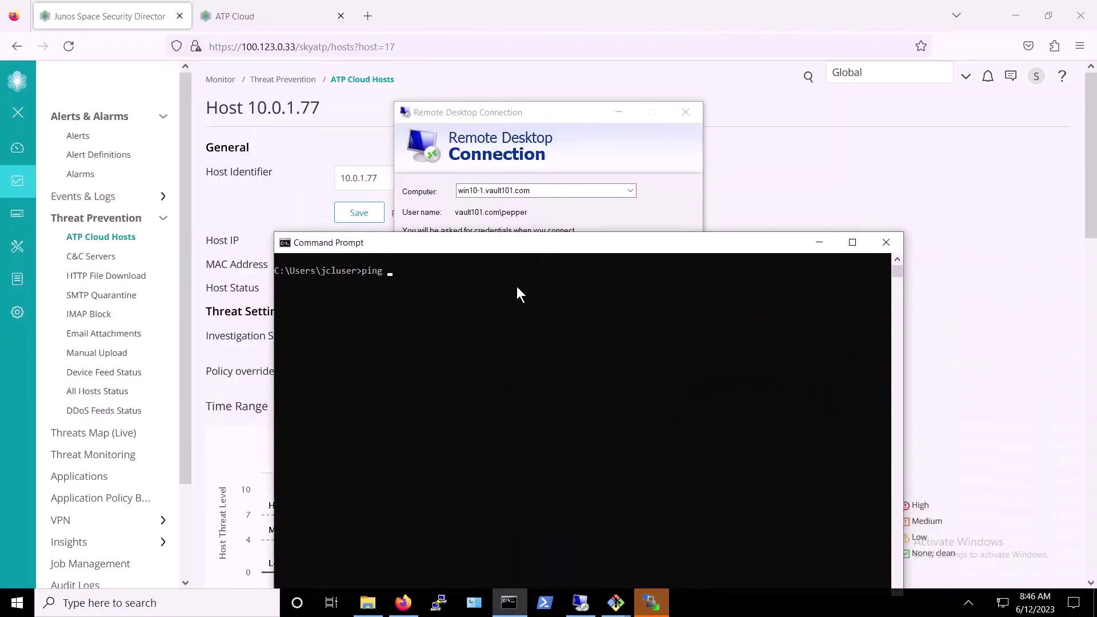
type("10.0.1.77")
key("Return")
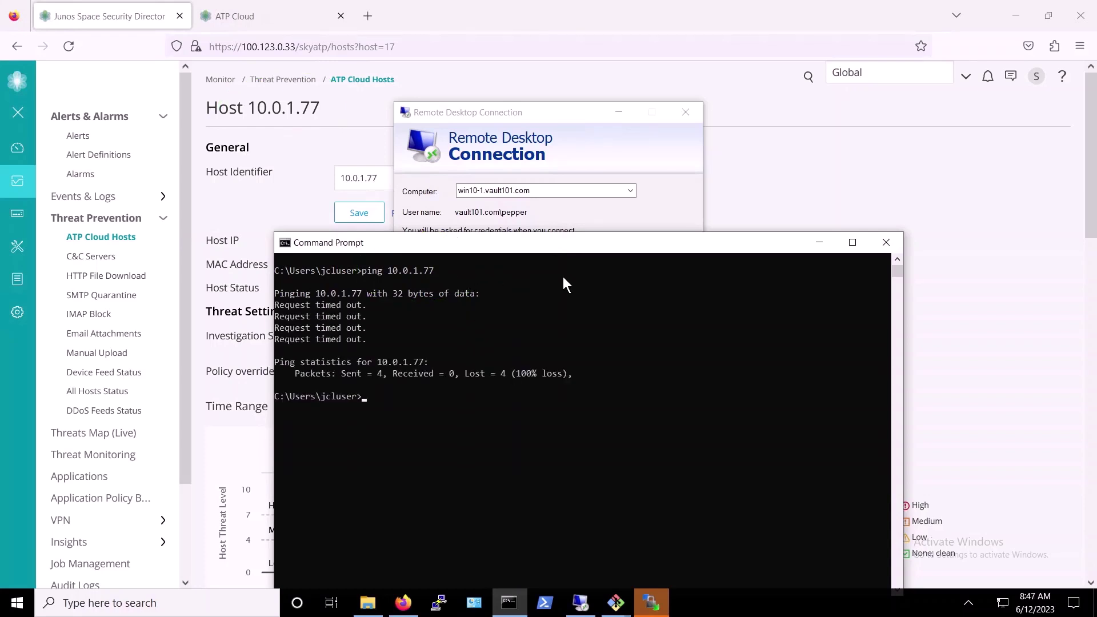
Step: Set host 10.0.1.77's investigation status to Resolved - Fixed
left_click(732, 208)
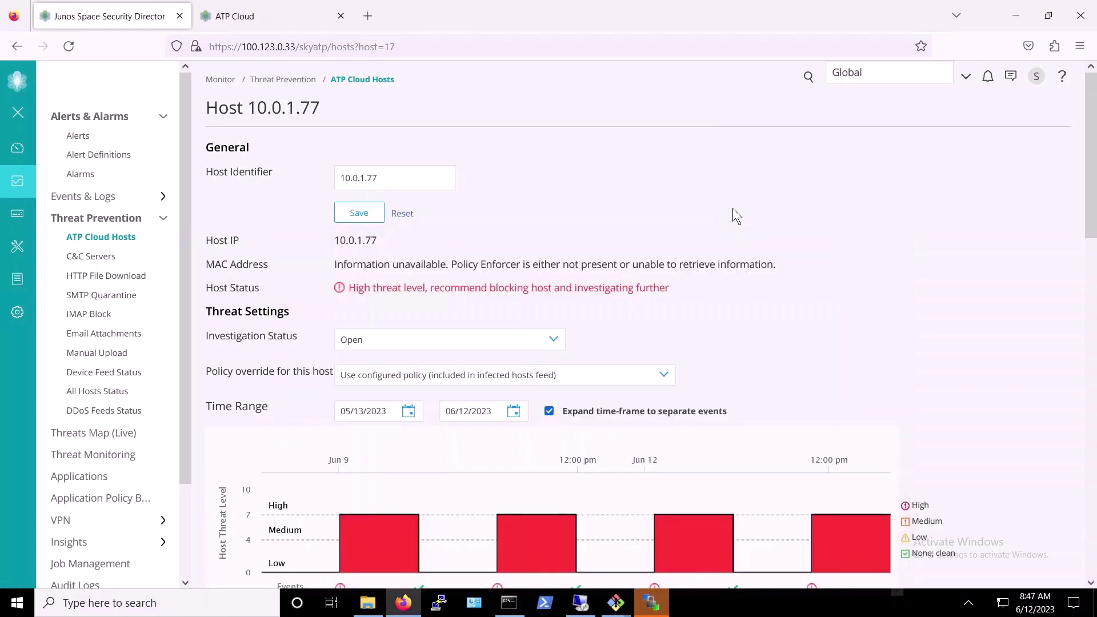
left_click(531, 338)
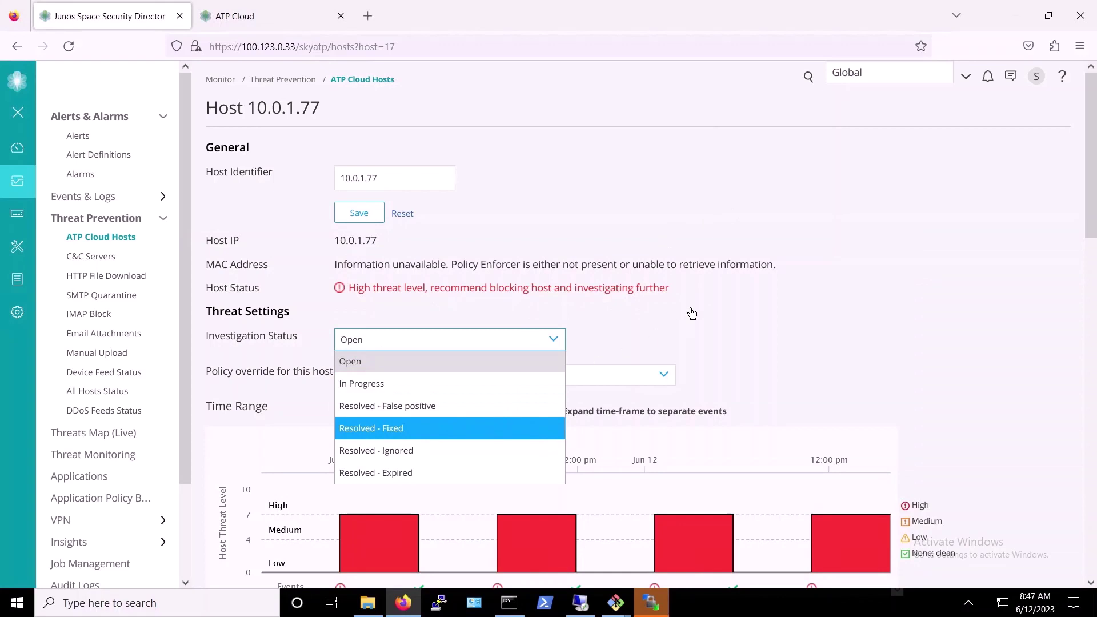
key("Up")
key("Up")
left_click(381, 433)
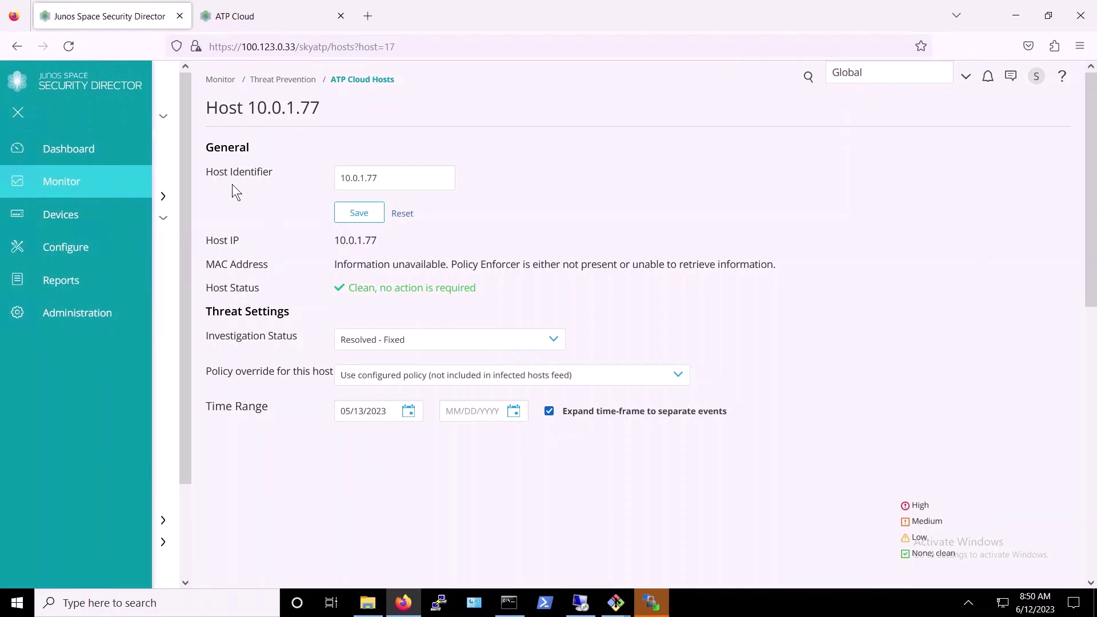
left_click(275, 225)
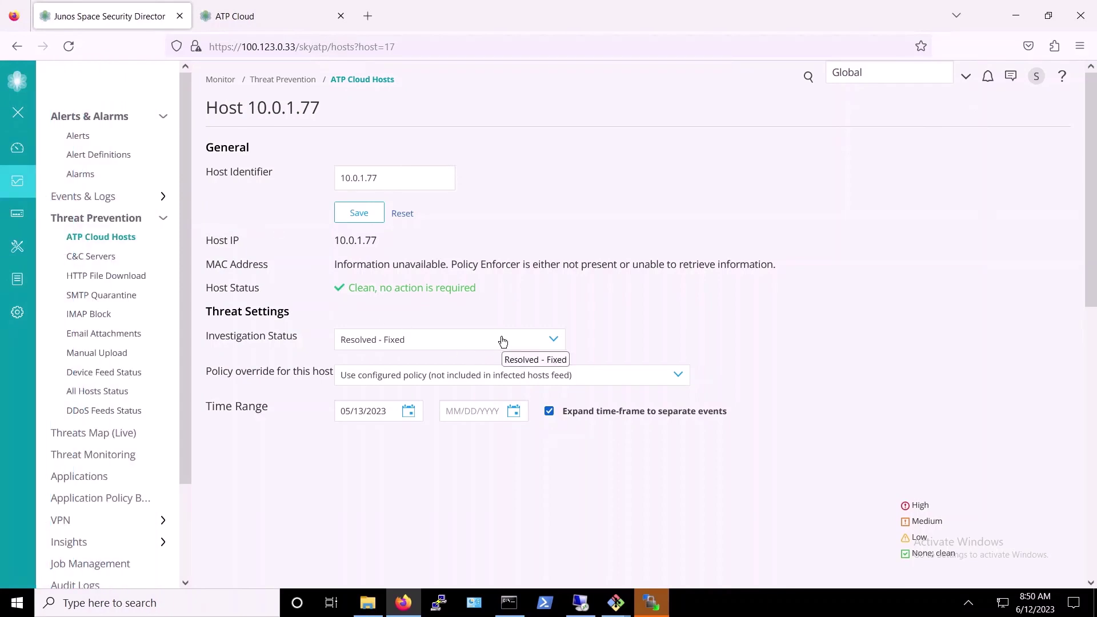
Step: Ping 10.0.1.77 again from Command Prompt to check it replies
left_click(509, 603)
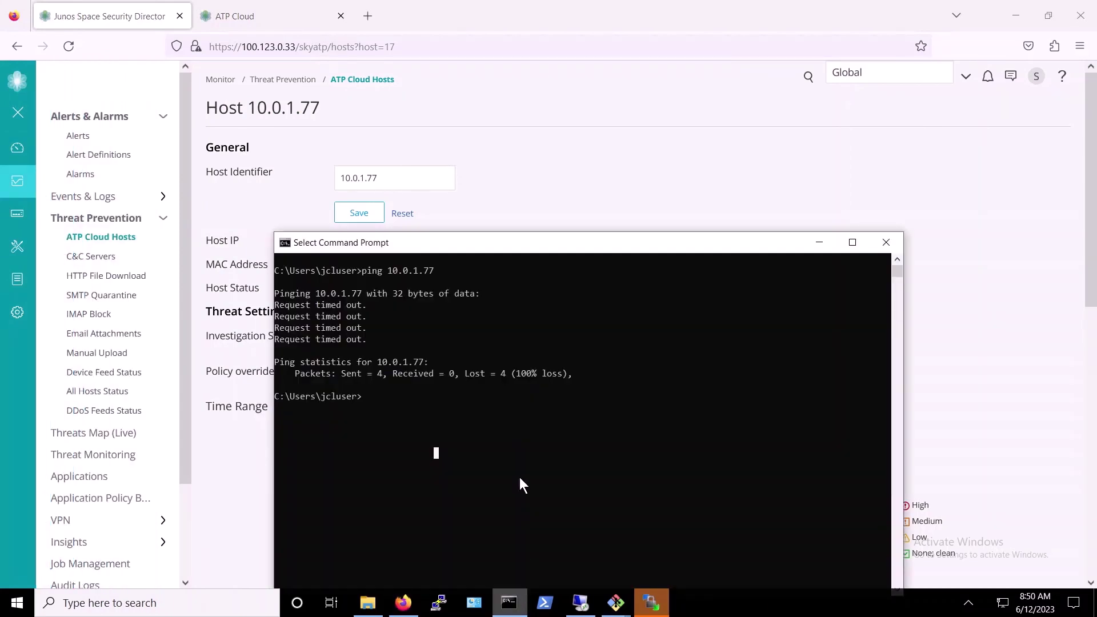
left_click(513, 452)
type("ping")
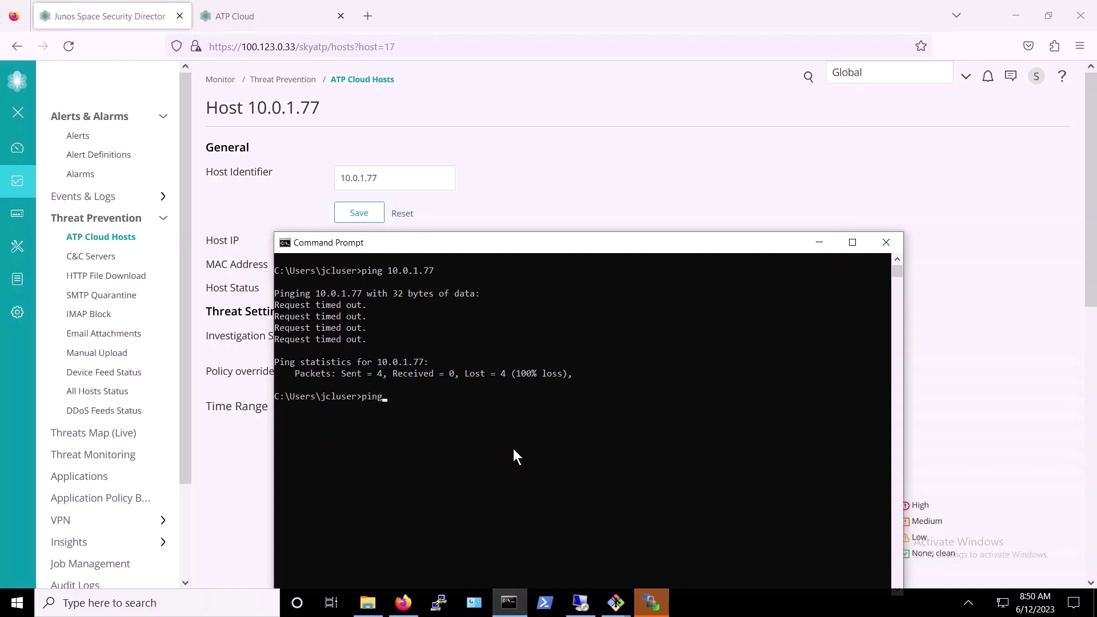
type(" 10.0.1.77")
key("Return")
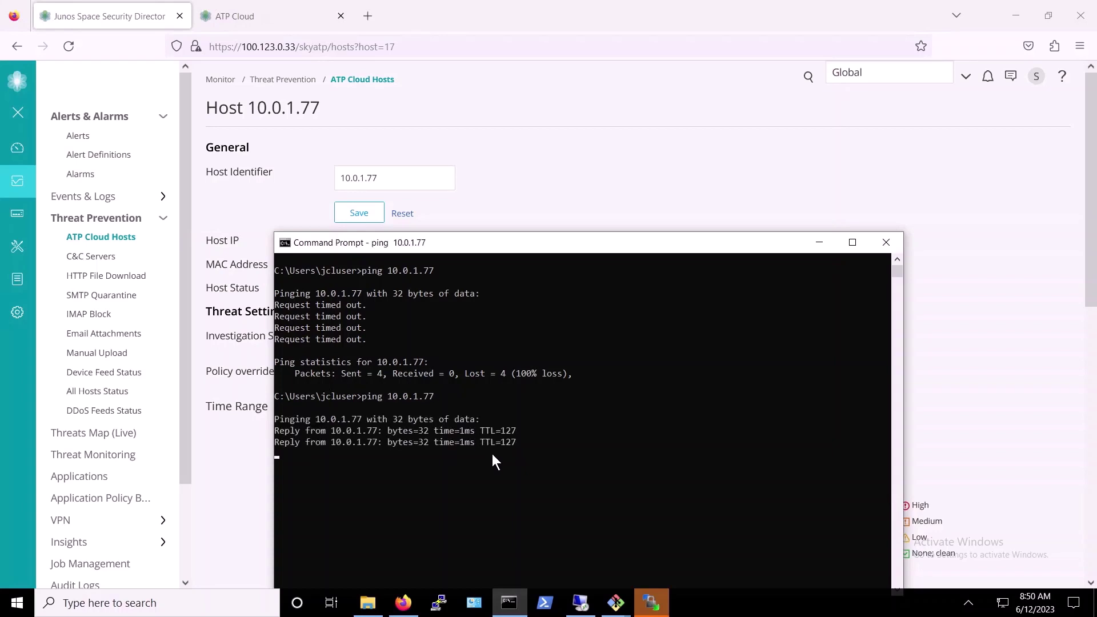
Step: Connect by Remote Desktop, load the English Wikipedia main page in Firefox, then disconnect the session
left_click(580, 603)
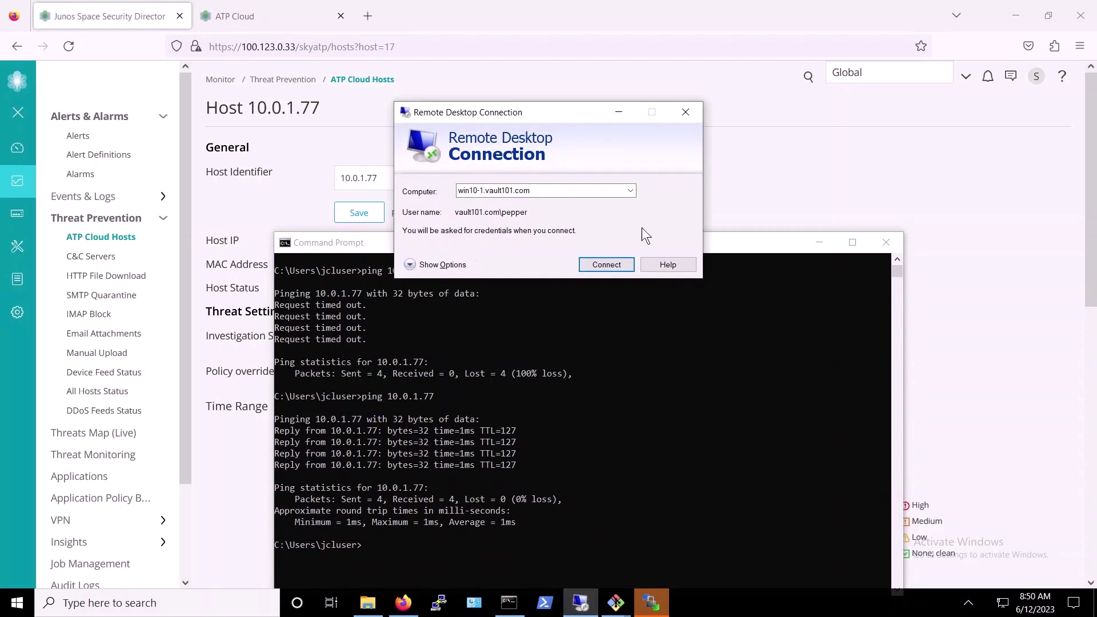
left_click(597, 263)
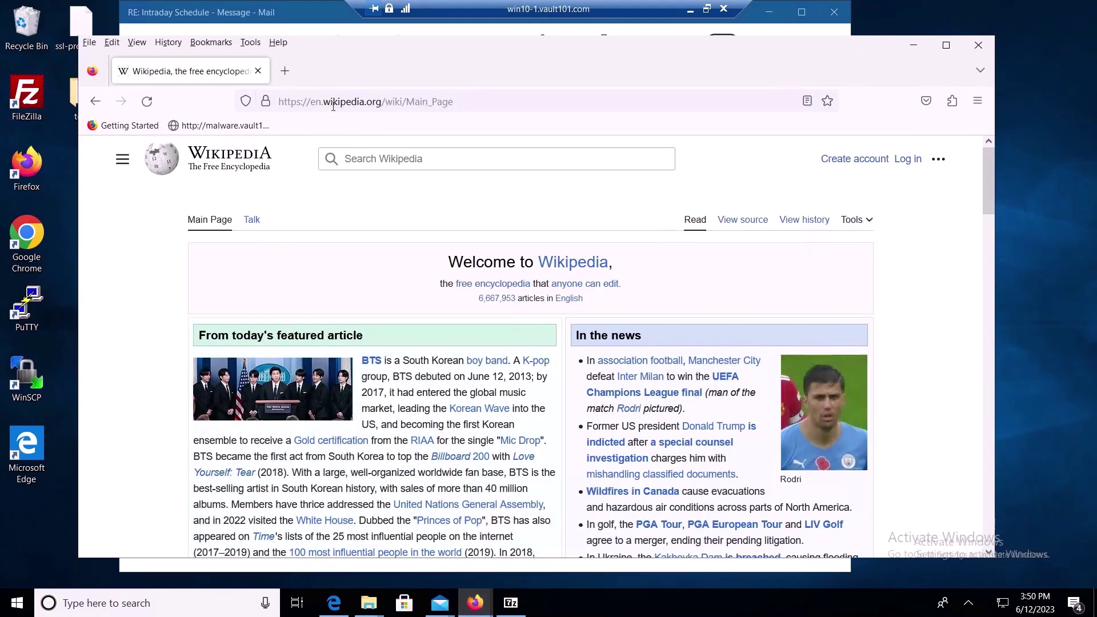
left_click(333, 103)
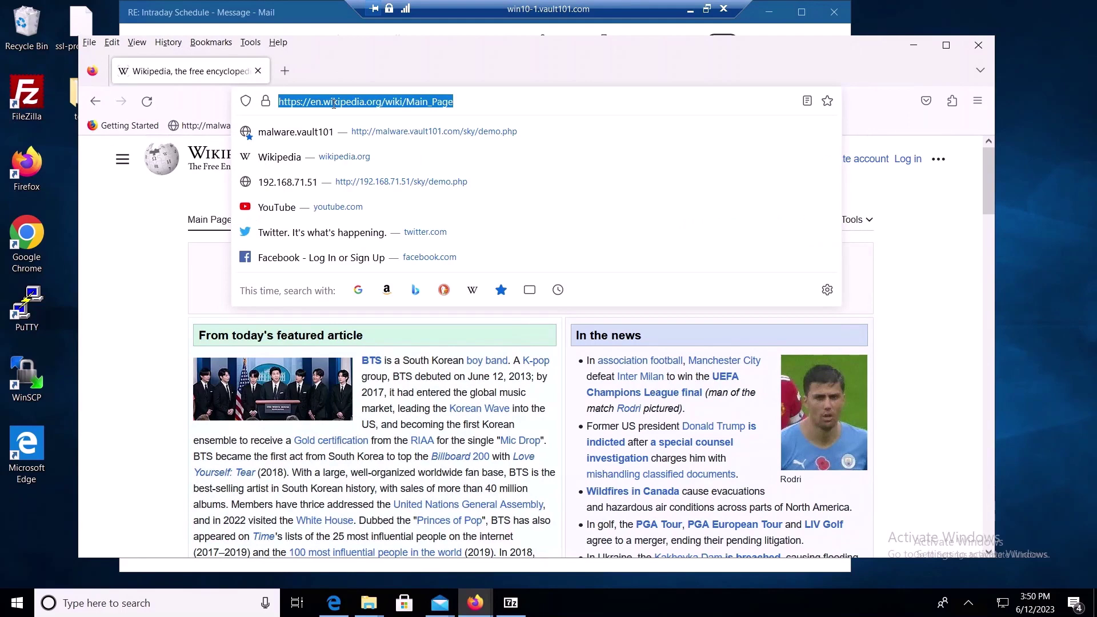
left_click(312, 156)
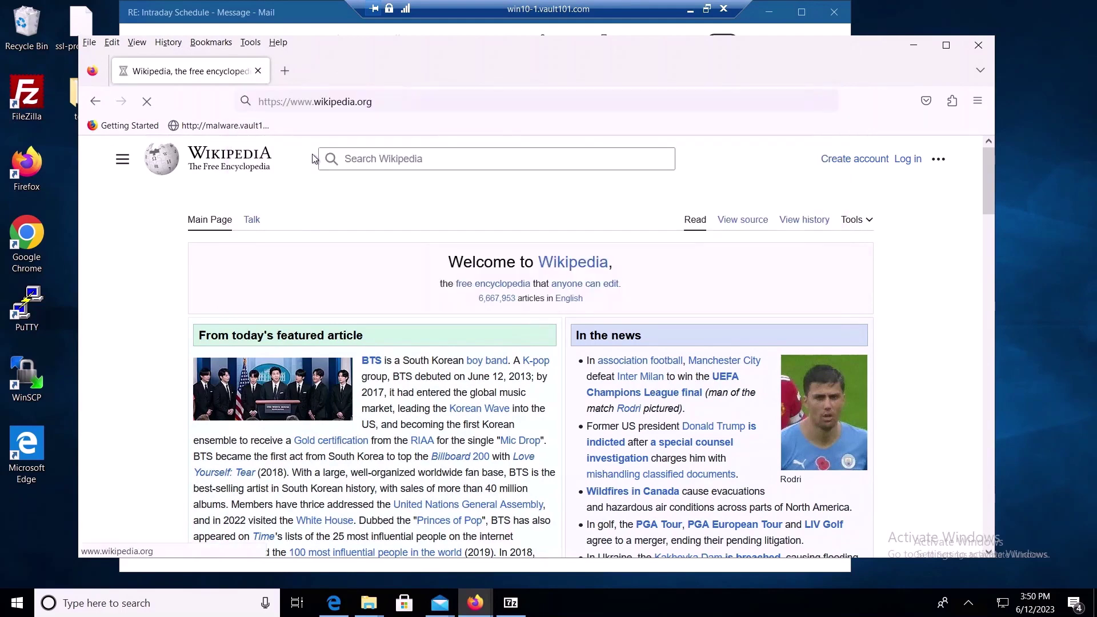
left_click(437, 246)
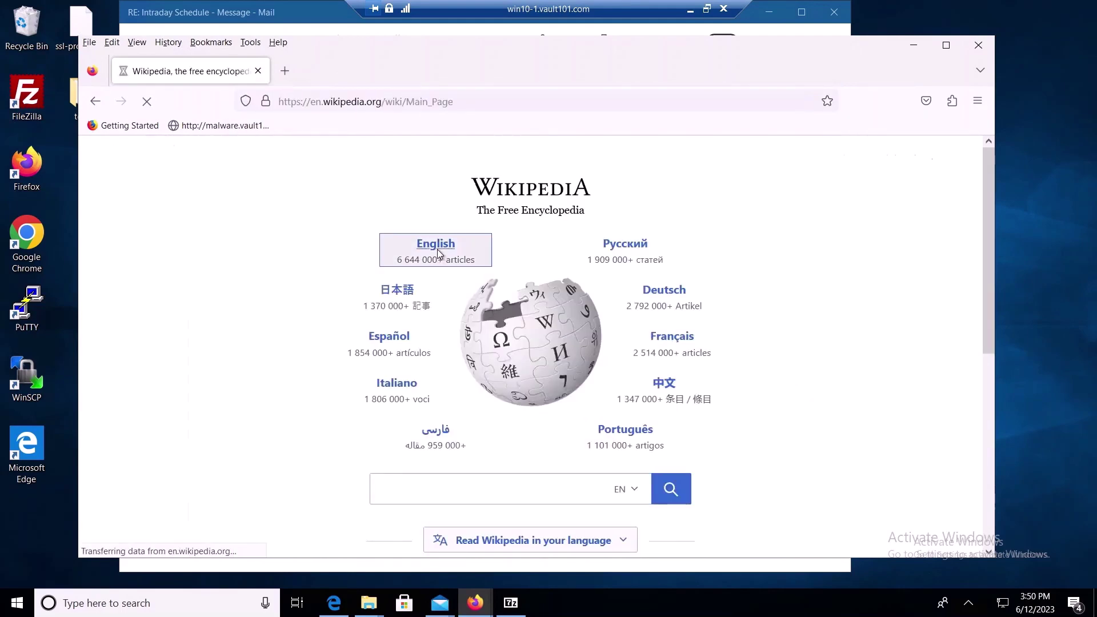
scroll(729, 340, "down", 10)
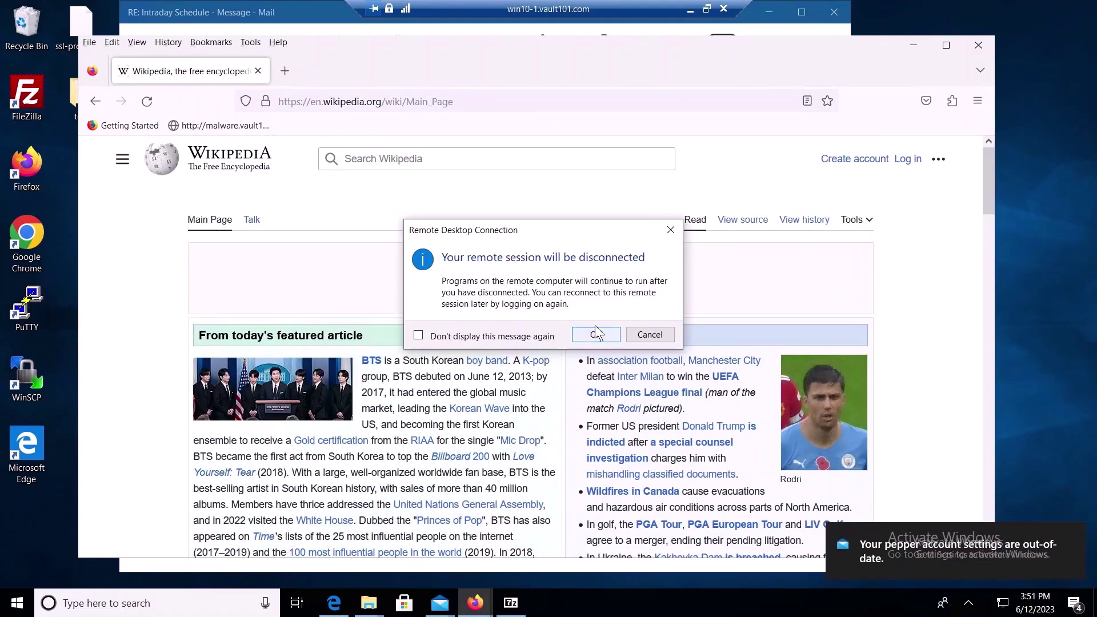
left_click(594, 325)
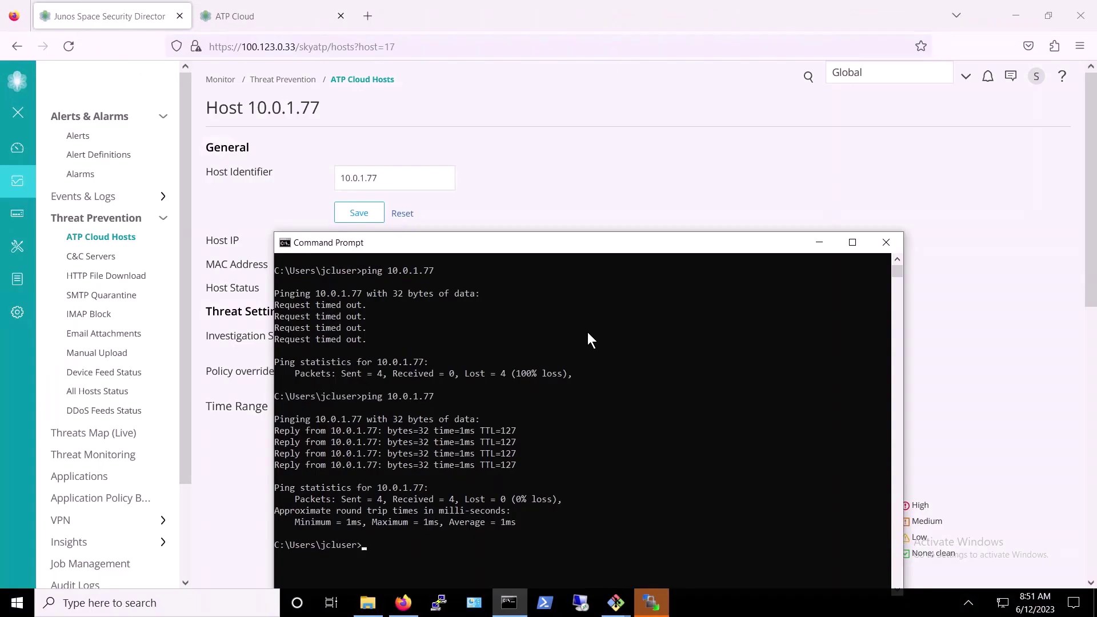
Step: Return to the ATP Cloud Hosts list showing 10.0.1.77 at threat level 0, Resolved - Fixed
left_click(535, 197)
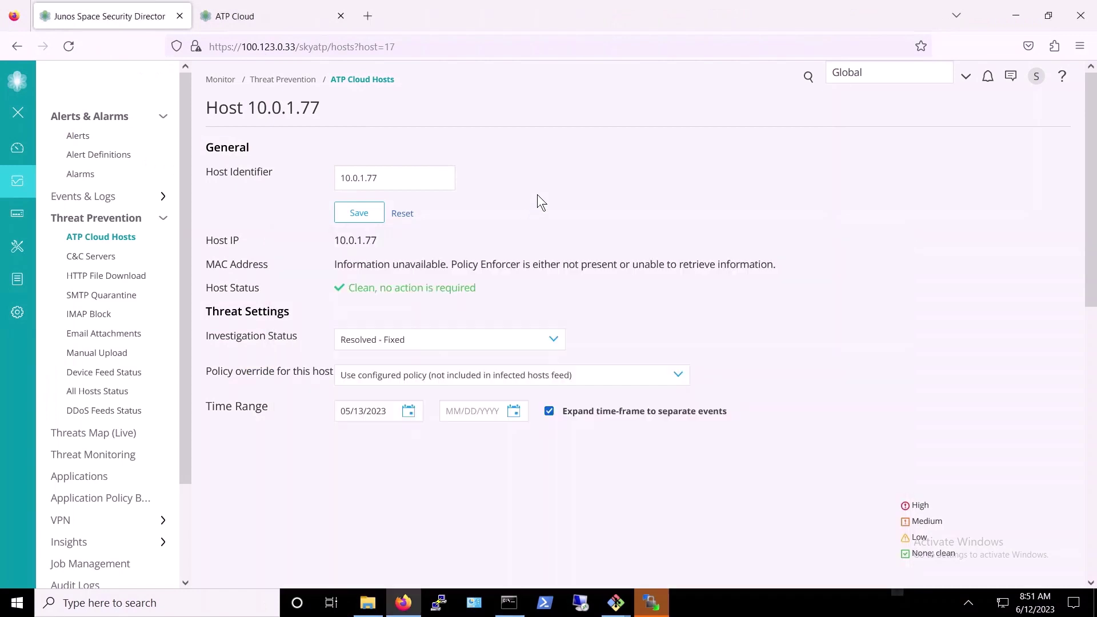
left_click(105, 237)
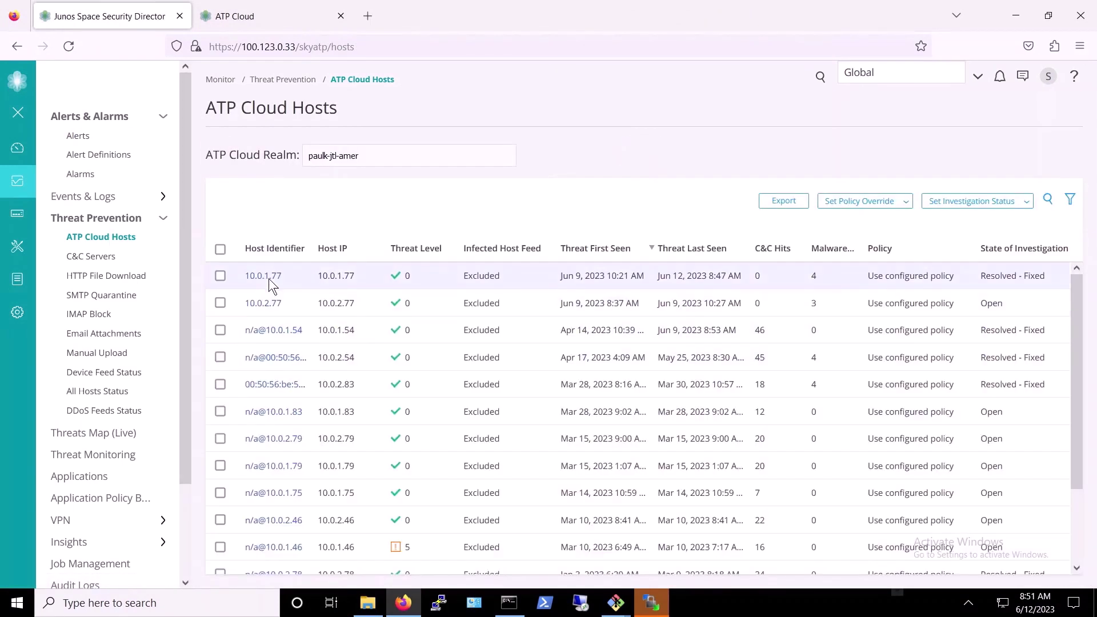